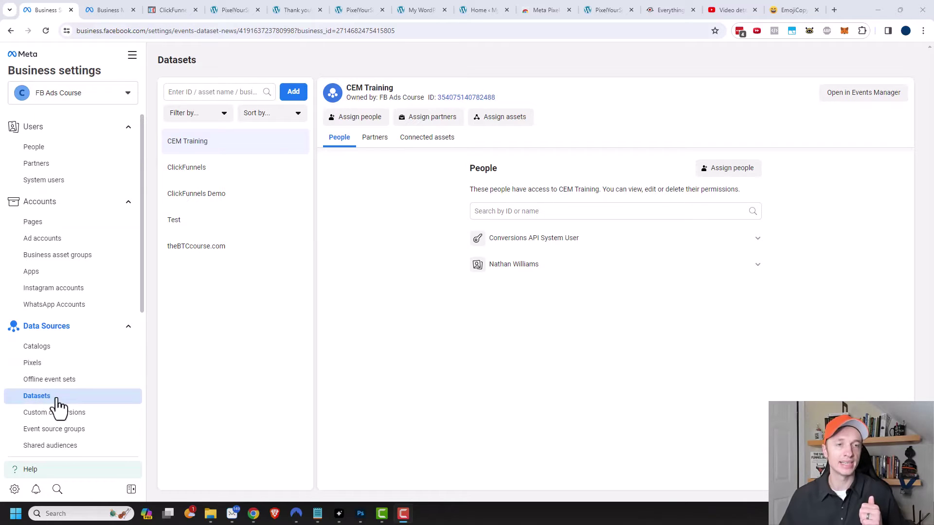
Cancel a new dataset form, then go from Business home to Events Manager's data sources.
click(294, 95)
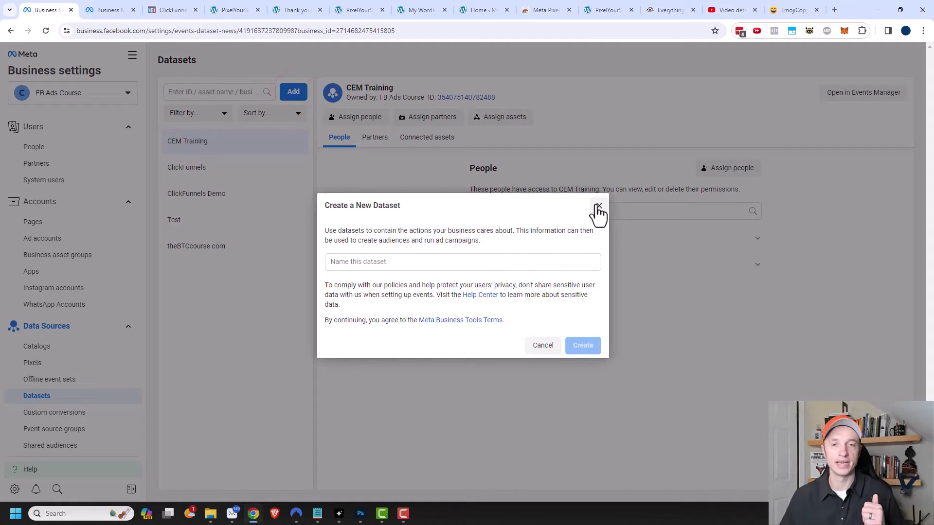
click(599, 206)
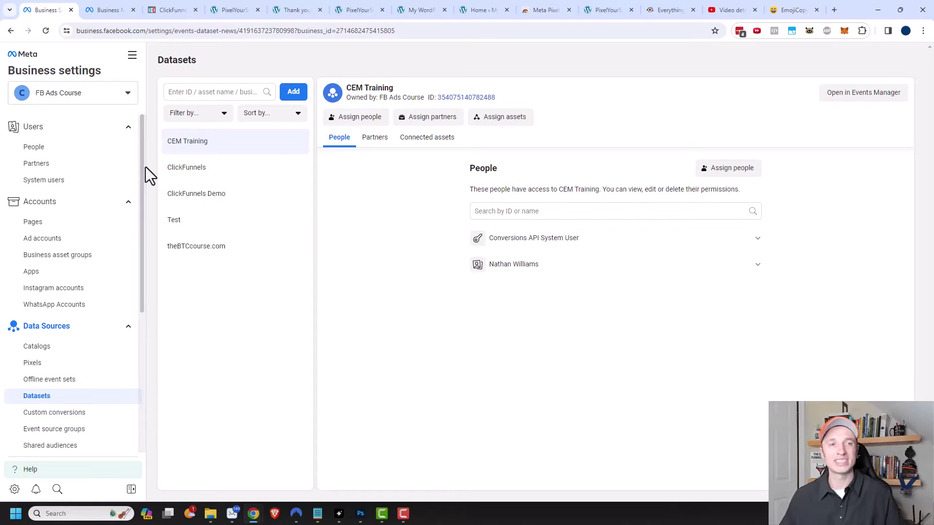
click(112, 14)
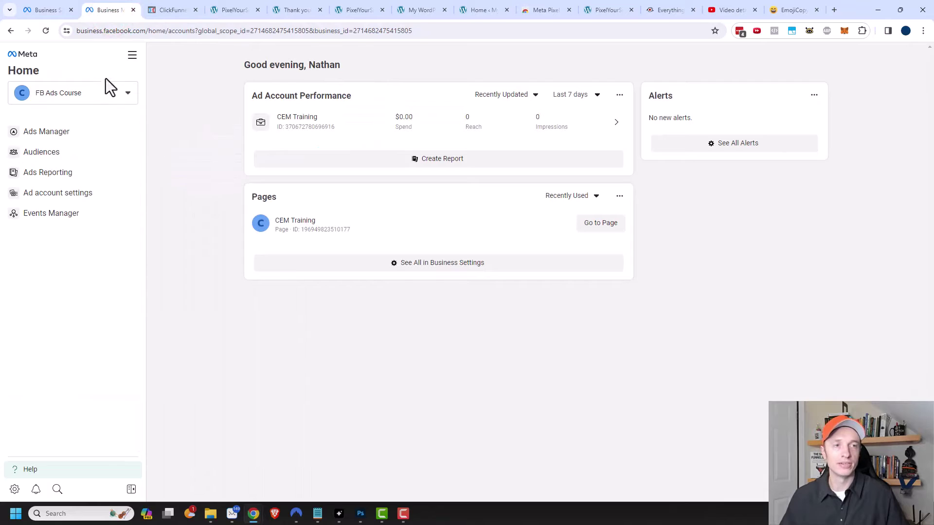
click(132, 56)
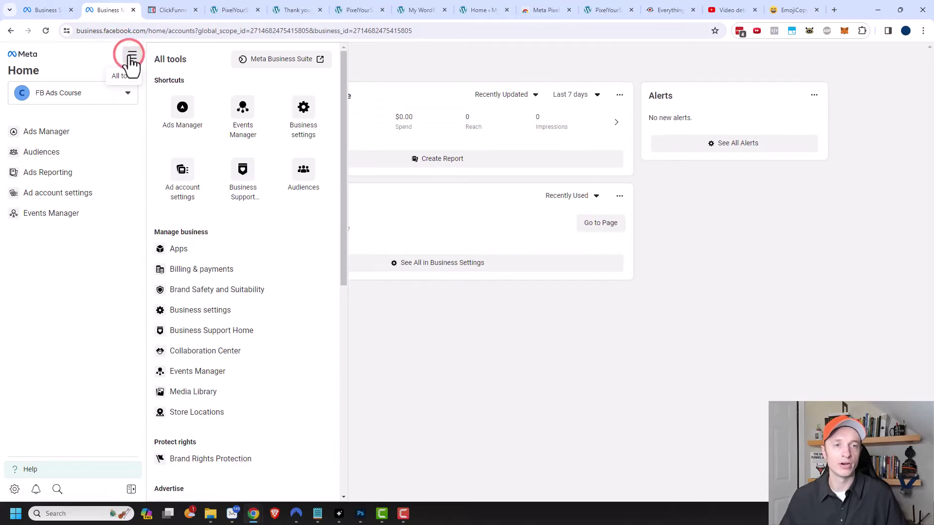
click(242, 120)
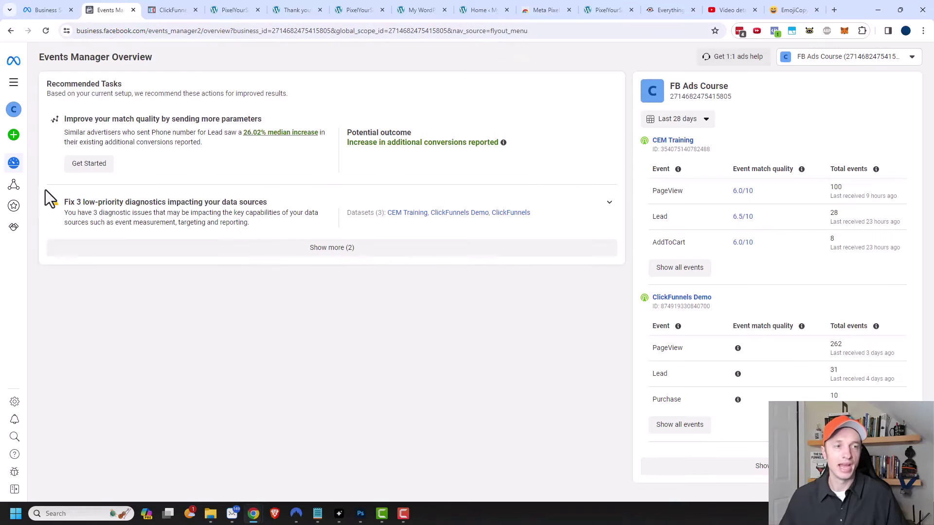
mouse_move(16, 197)
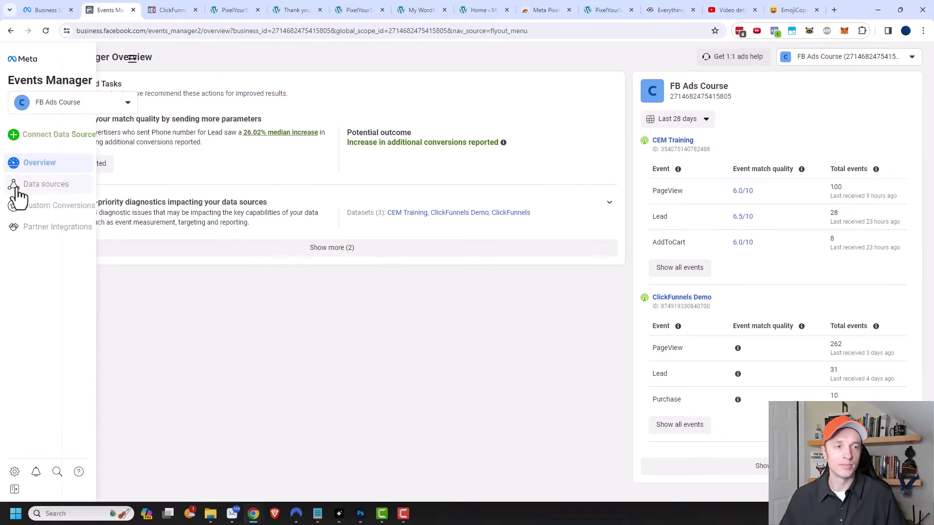
click(56, 187)
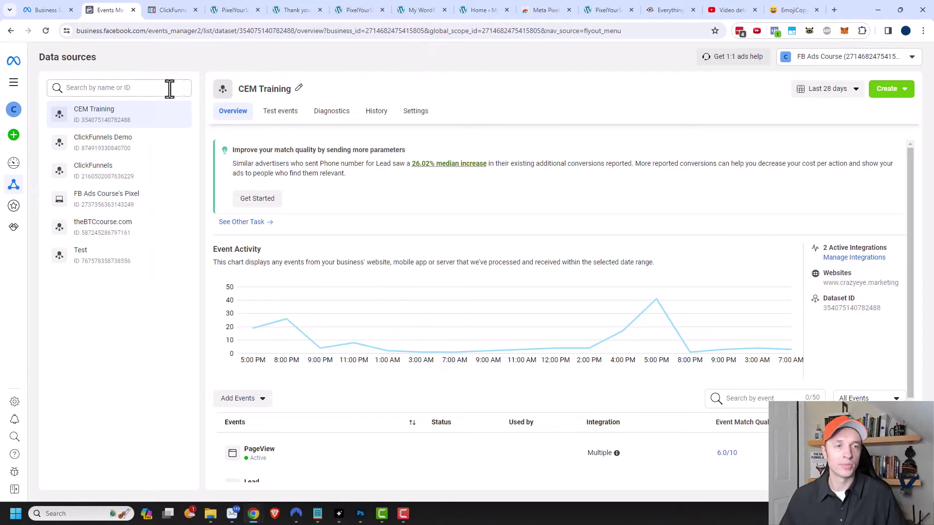
Select ClickFunnels Demo, briefly check theBTCcourse.com, then return to the ClickFunnels Demo overview.
click(97, 152)
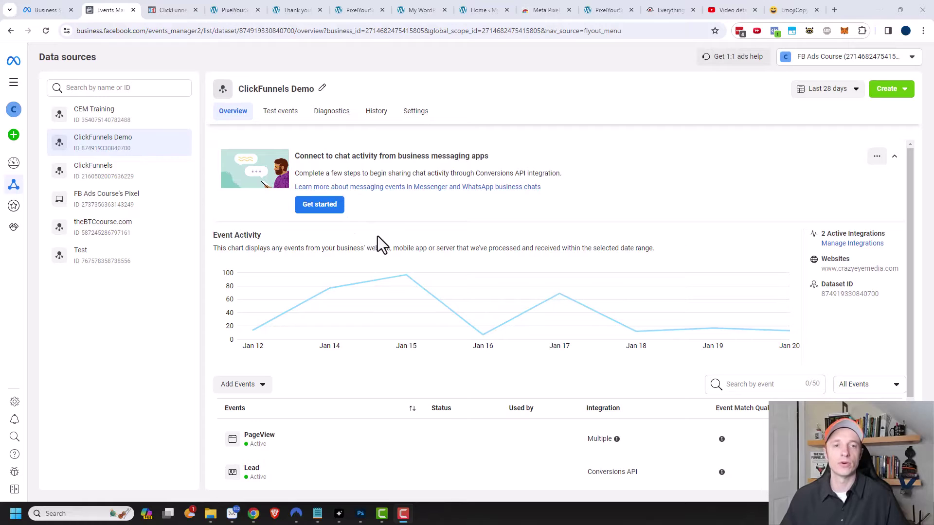
click(127, 232)
scroll(272, 355, down, 3)
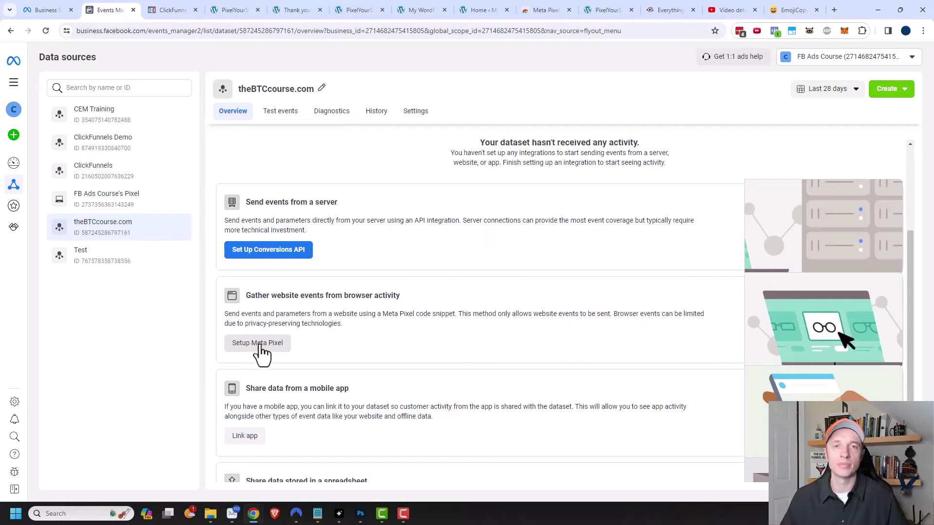
click(113, 140)
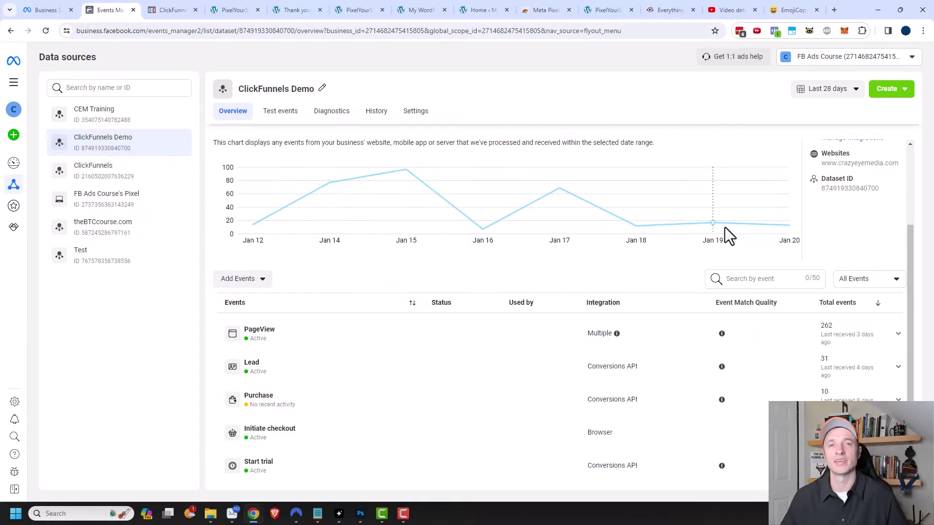
mouse_move(667, 236)
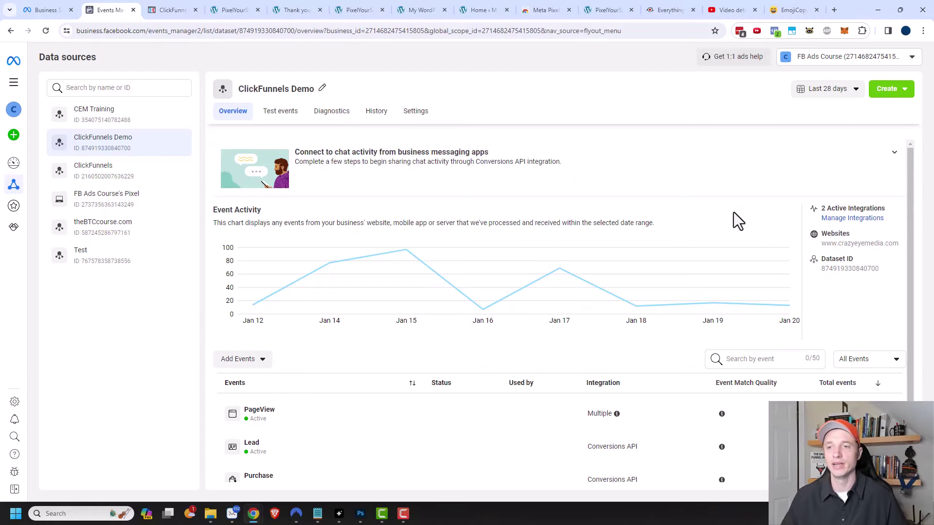
Start a manual Meta Pixel install on a new website and copy its base code.
click(834, 219)
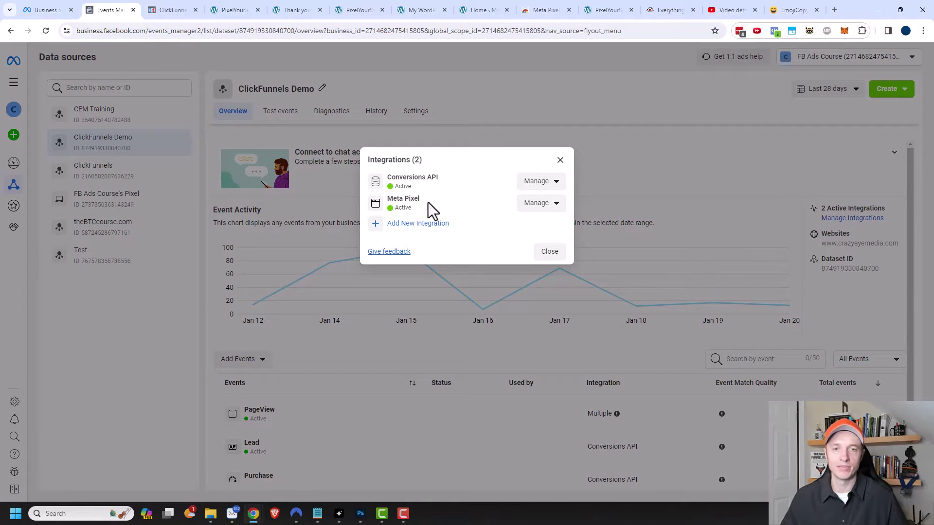
click(540, 205)
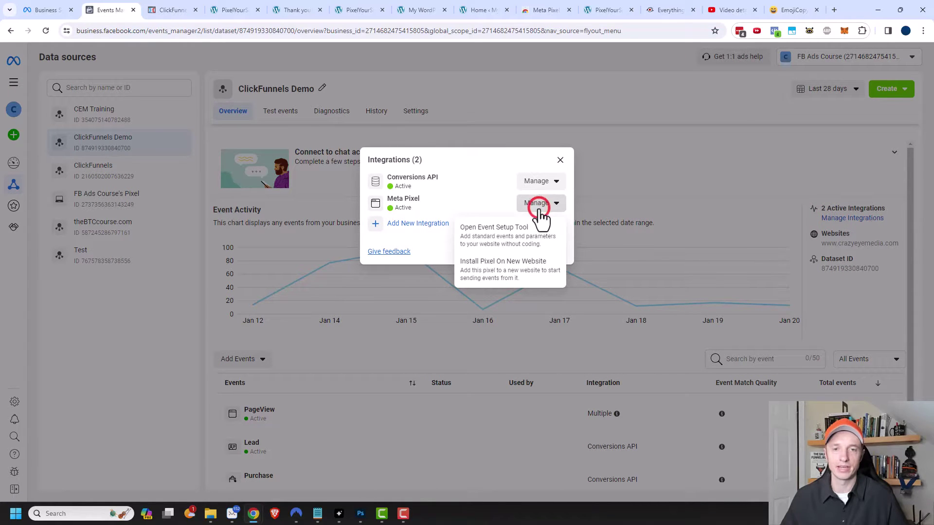
click(489, 286)
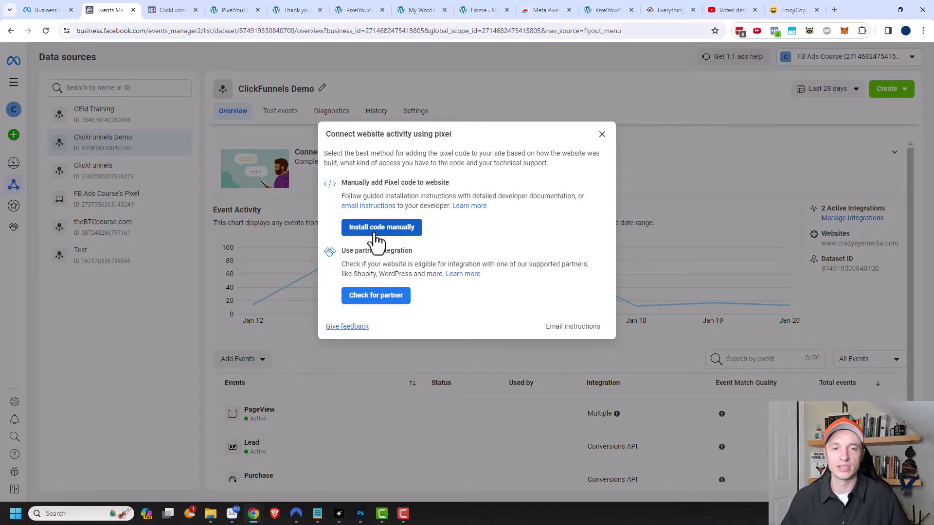
click(408, 232)
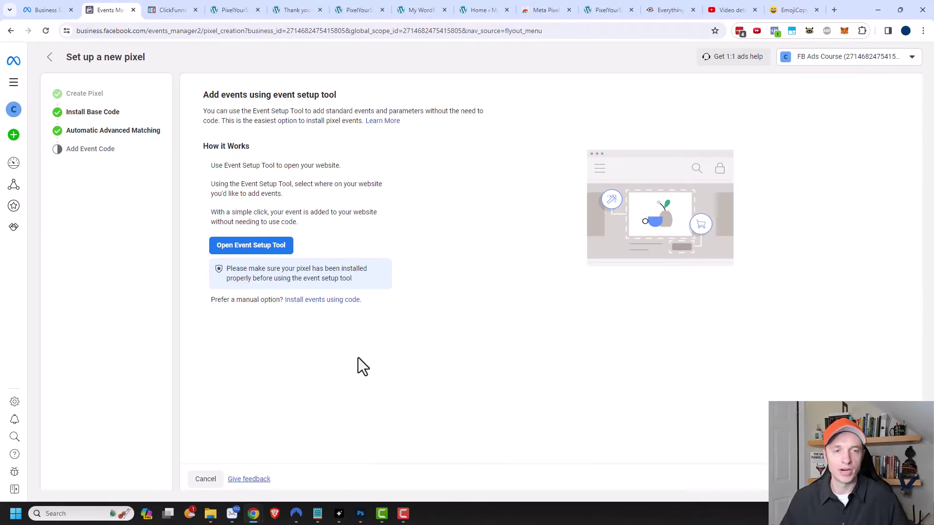
click(97, 116)
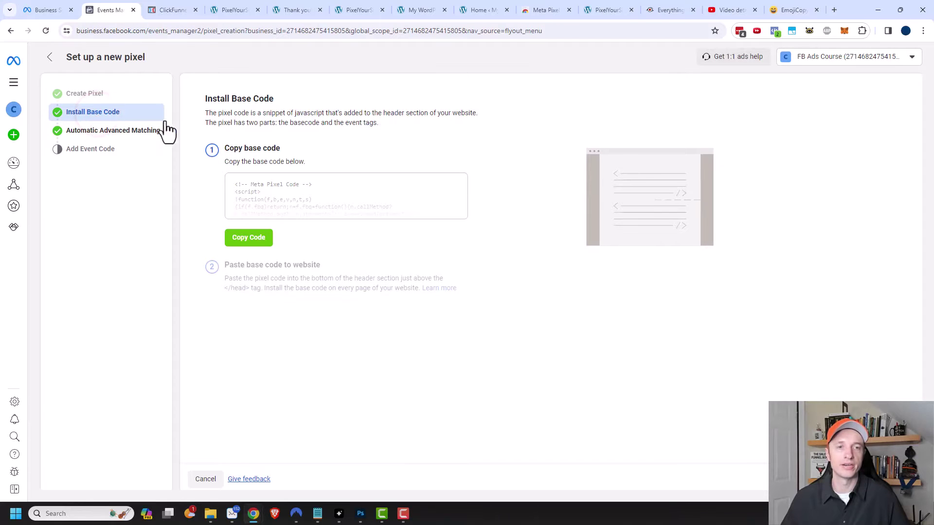
click(253, 240)
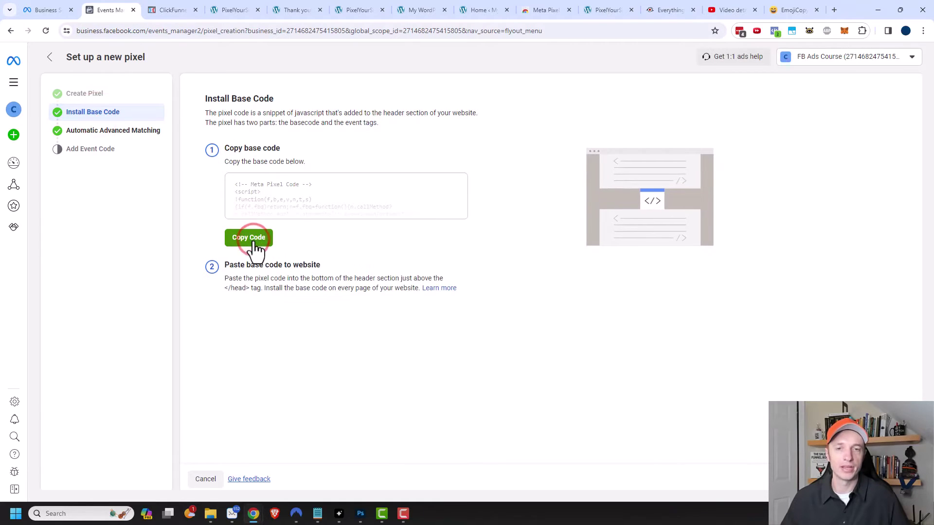
Paste the pixel base code into a new Notepad note and copy the pixel ID from fbq('init').
click(96, 514)
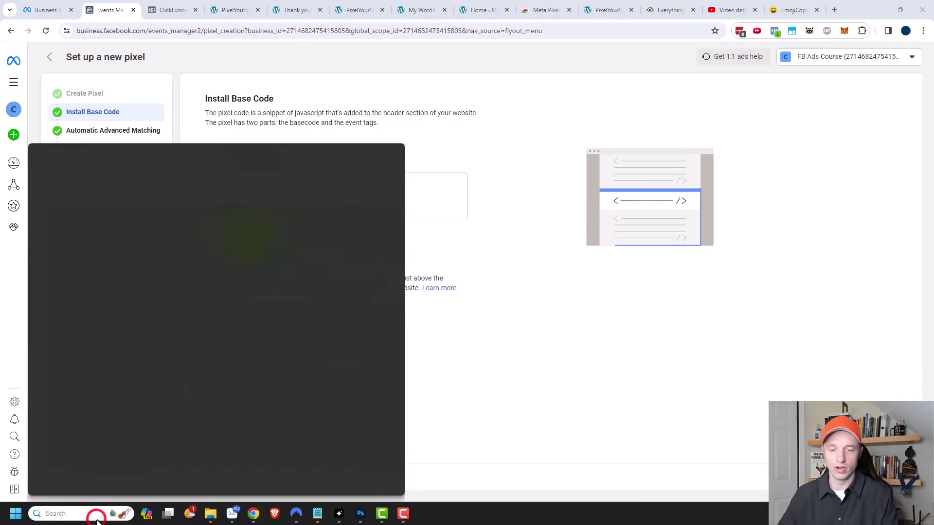
text(note)
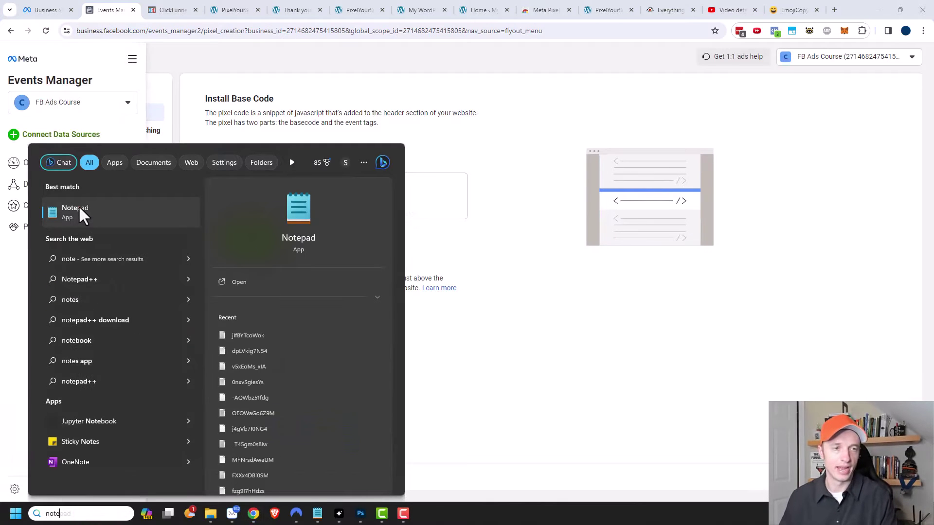
click(79, 207)
key(ctrl+v)
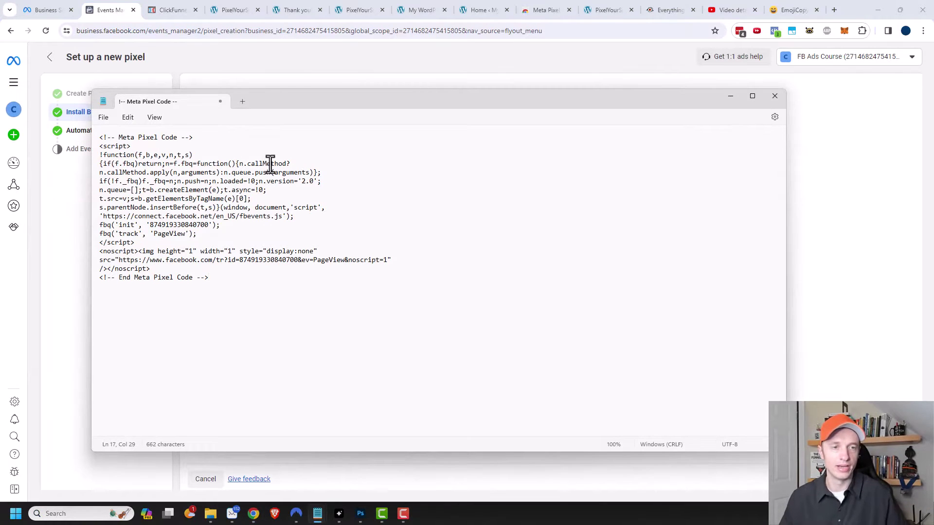
double_click(185, 225)
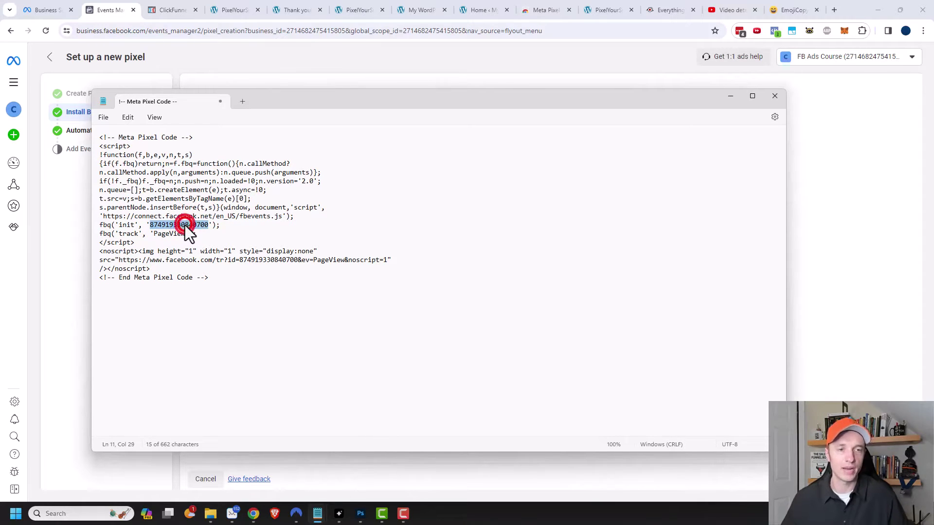
click(183, 226)
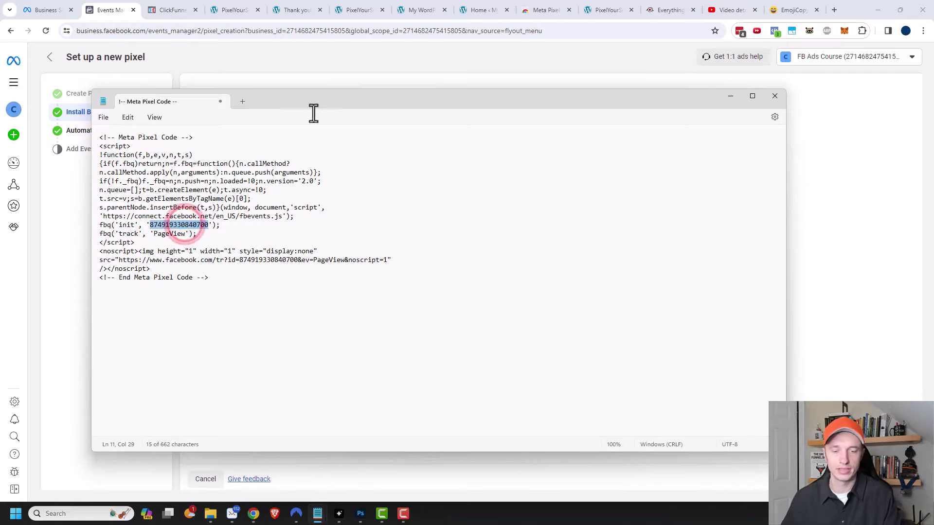
click(360, 103)
Paste the copied pixel ID into the Facebook Pixel ID field of ClickFunnels' site settings.
click(162, 11)
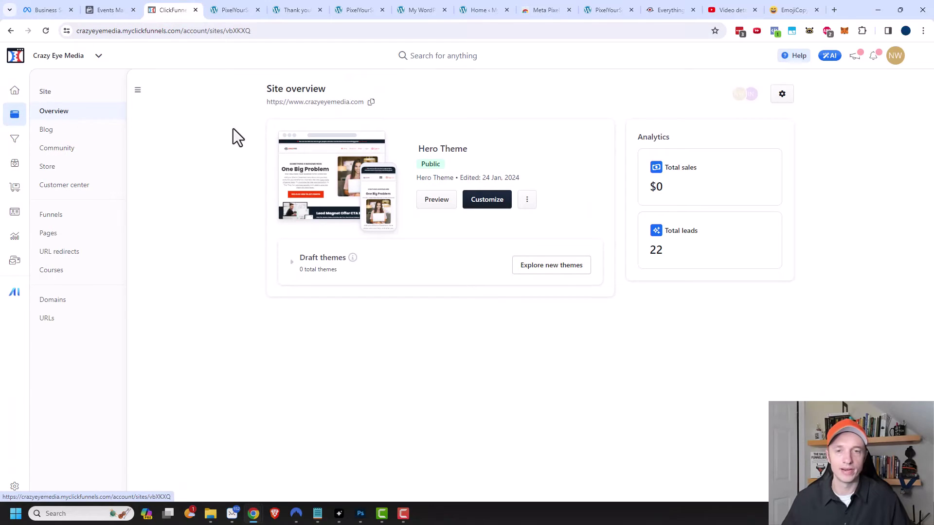
click(529, 202)
click(488, 244)
scroll(488, 254, down, 7)
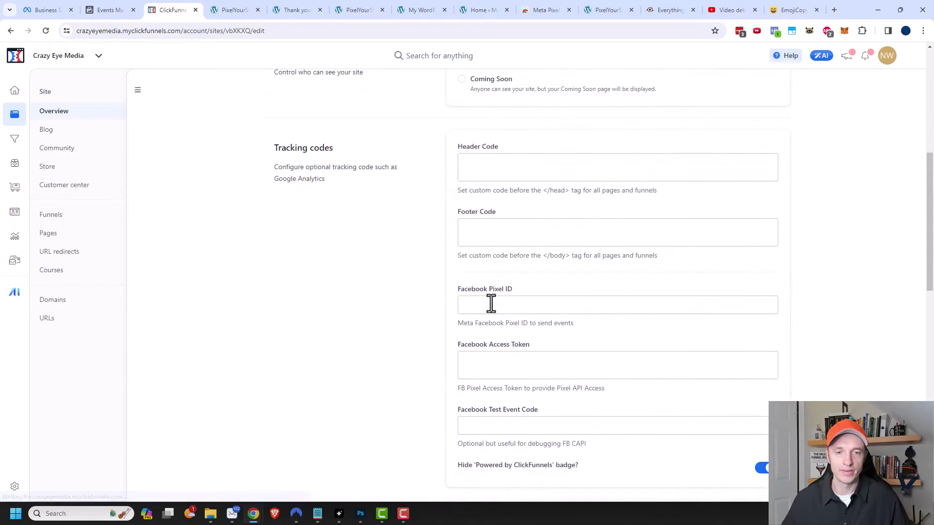
click(489, 307)
key(ctrl+v)
scroll(576, 291, down, 10)
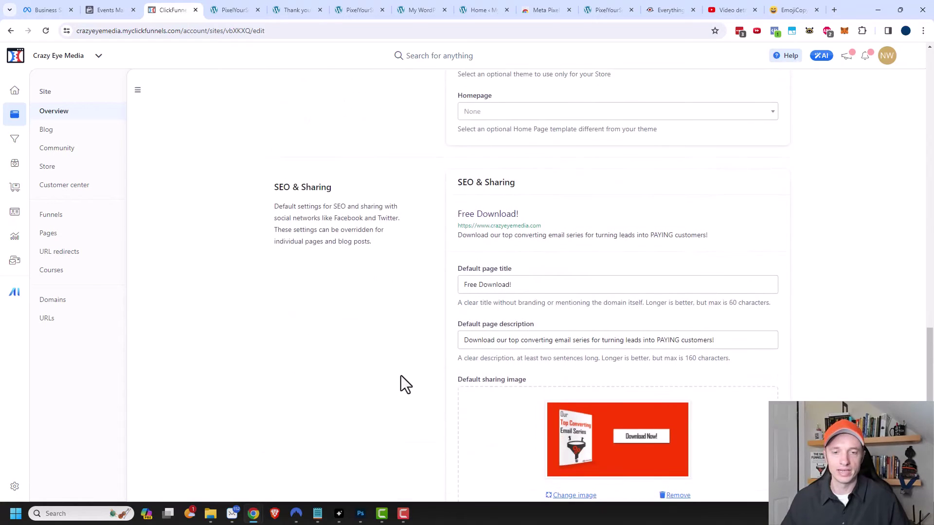
scroll(470, 437, down, 2)
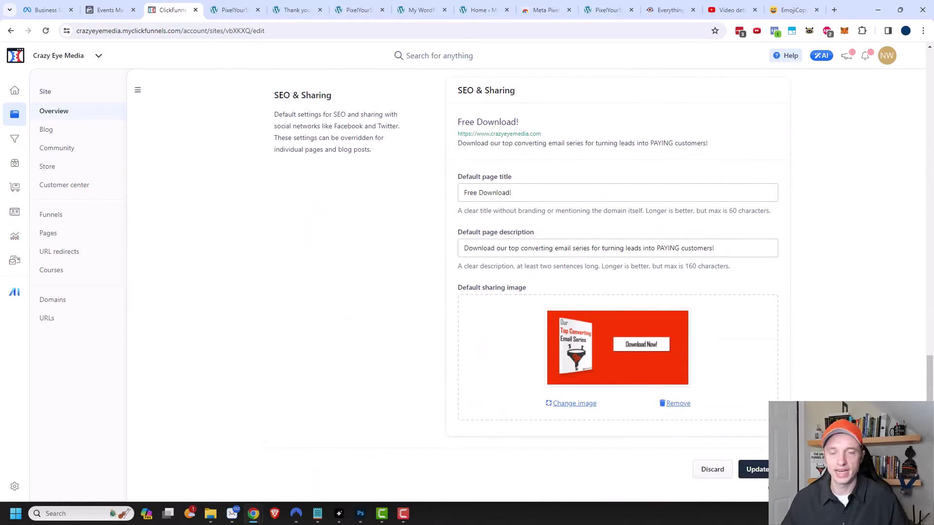
scroll(377, 396, up, 12)
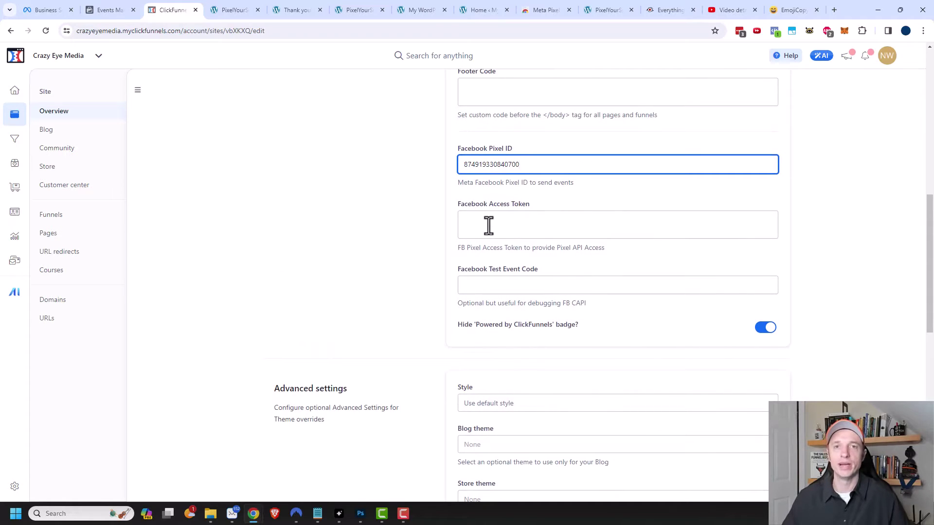
click(525, 217)
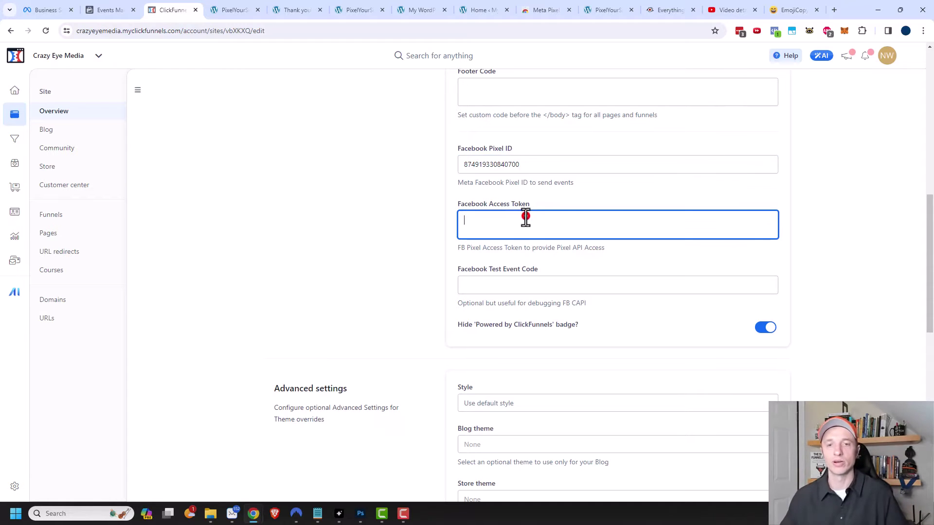
In ClickFunnels Demo's Settings, generate a token under Conversions API and copy it.
click(95, 6)
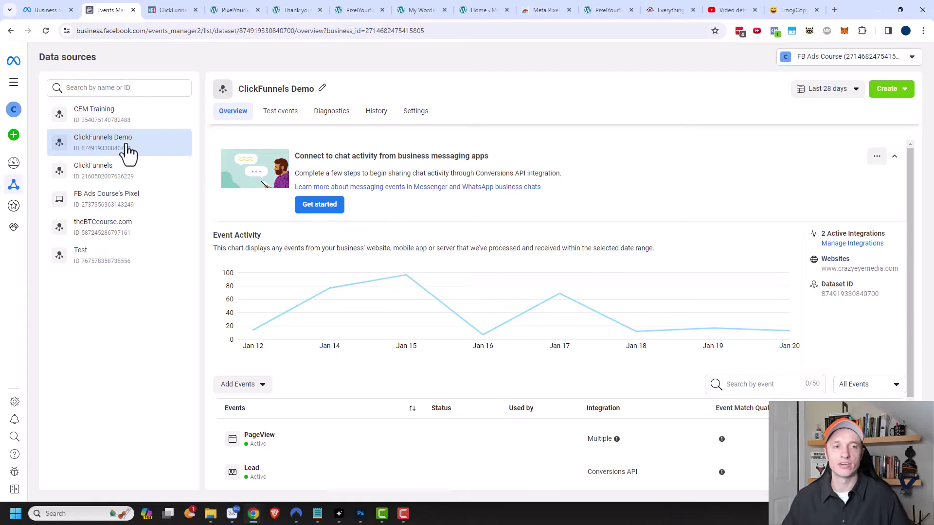
click(422, 113)
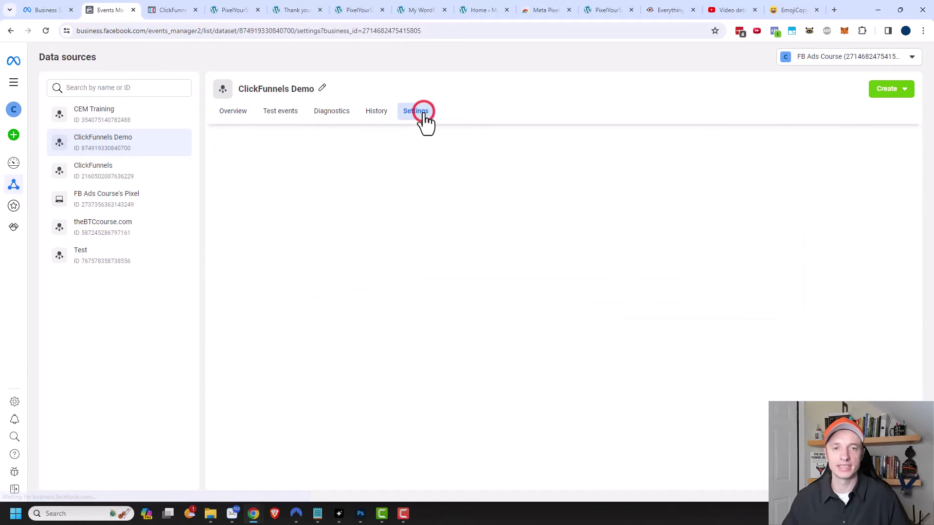
scroll(410, 176, down, 9)
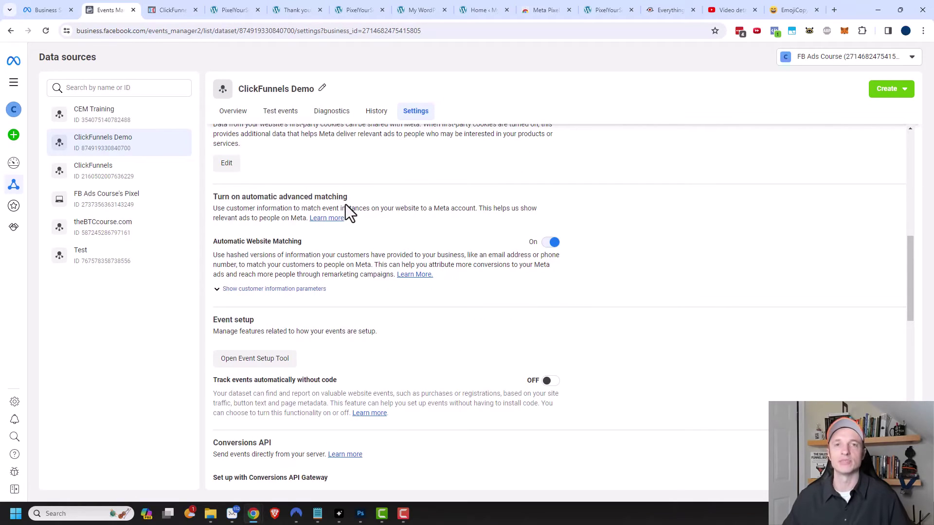
scroll(347, 209, down, 5)
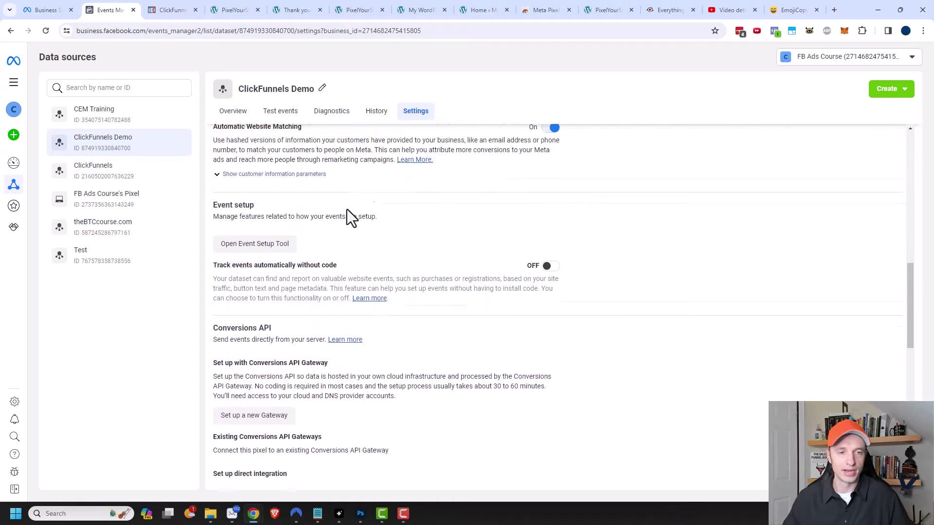
scroll(245, 189, down, 1)
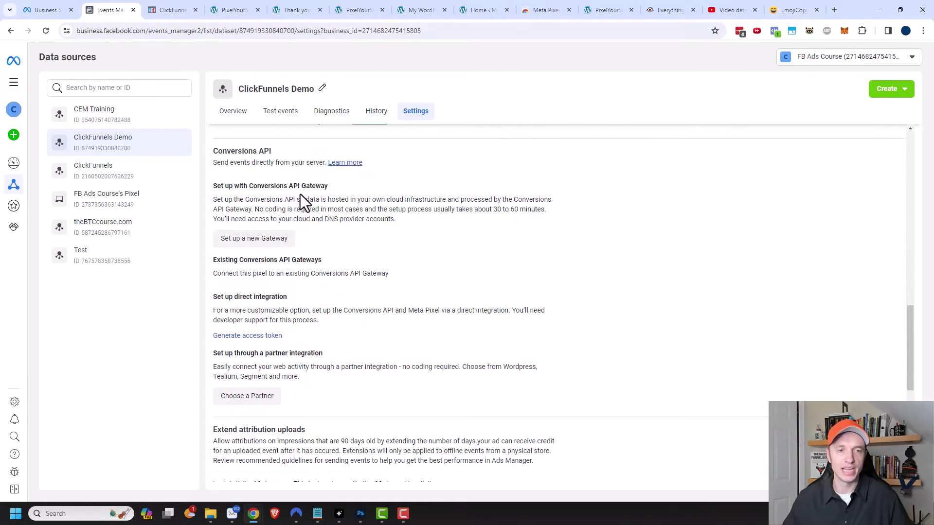
scroll(214, 287, down, 1)
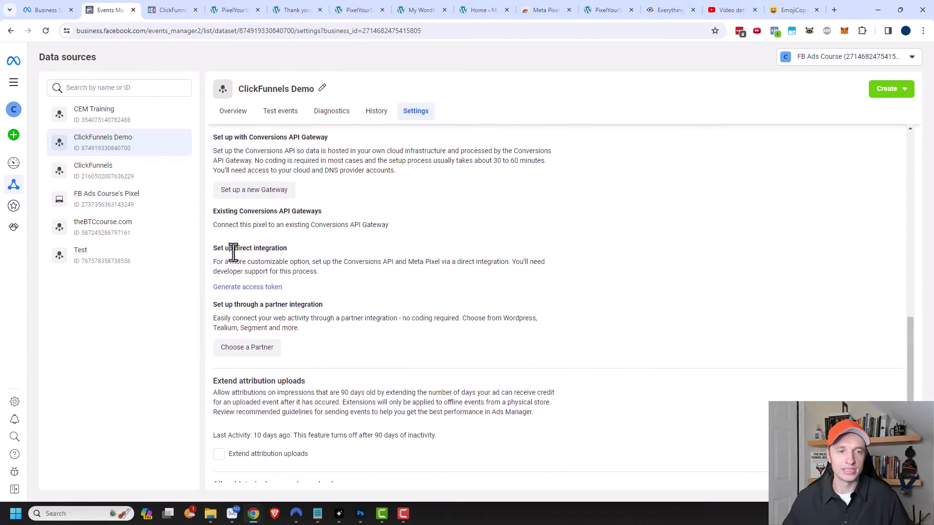
click(260, 288)
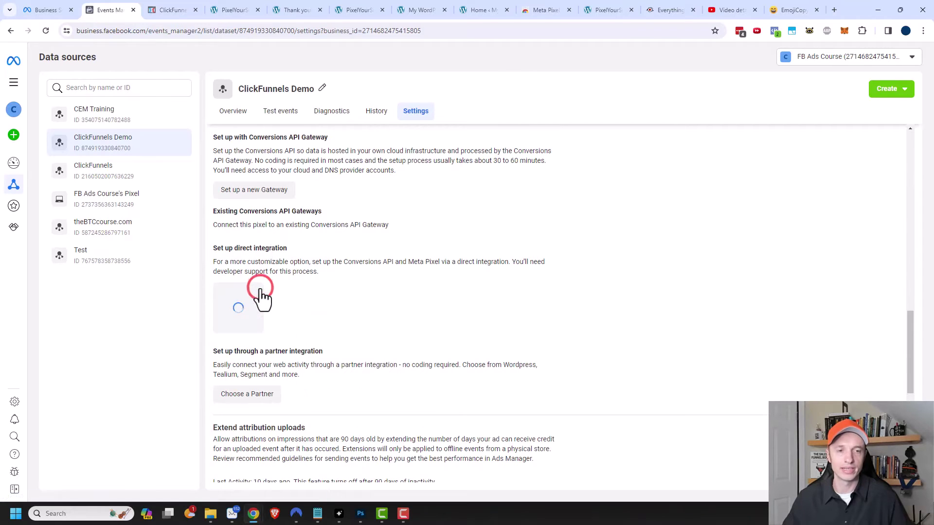
click(307, 336)
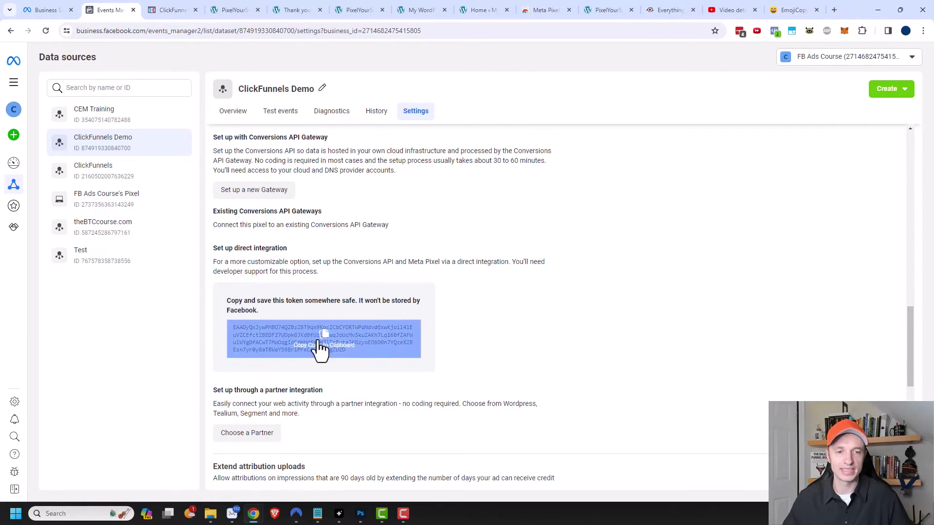
click(314, 340)
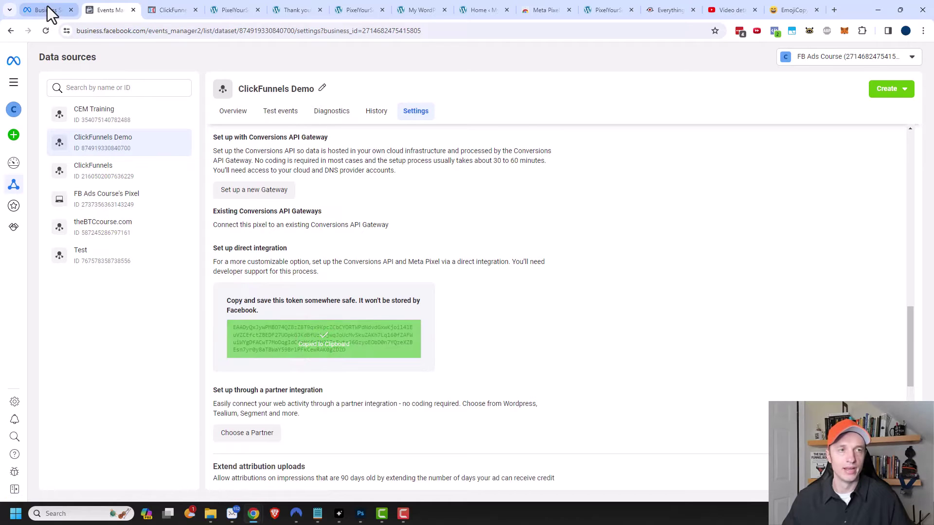
Paste the copied access token into ClickFunnels' Facebook Access Token field.
click(173, 9)
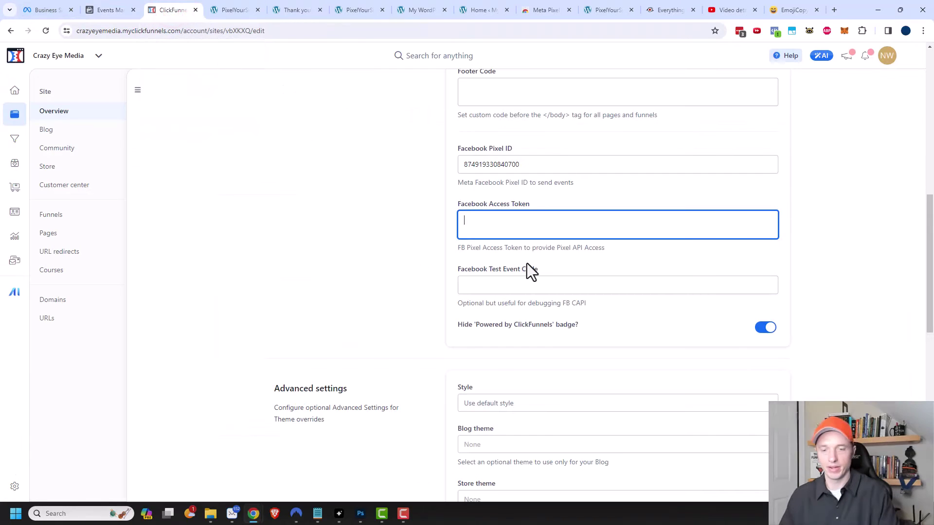
key(ctrl+v)
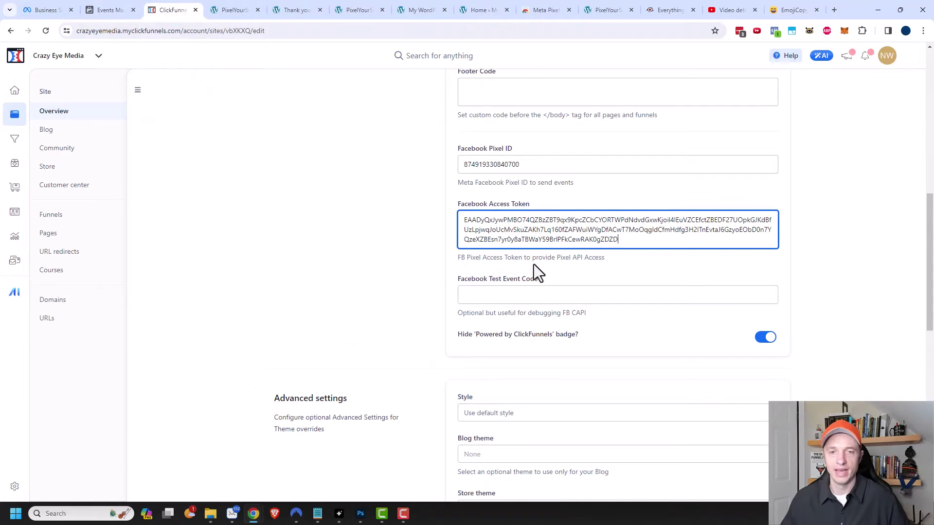
scroll(533, 264, down, 1)
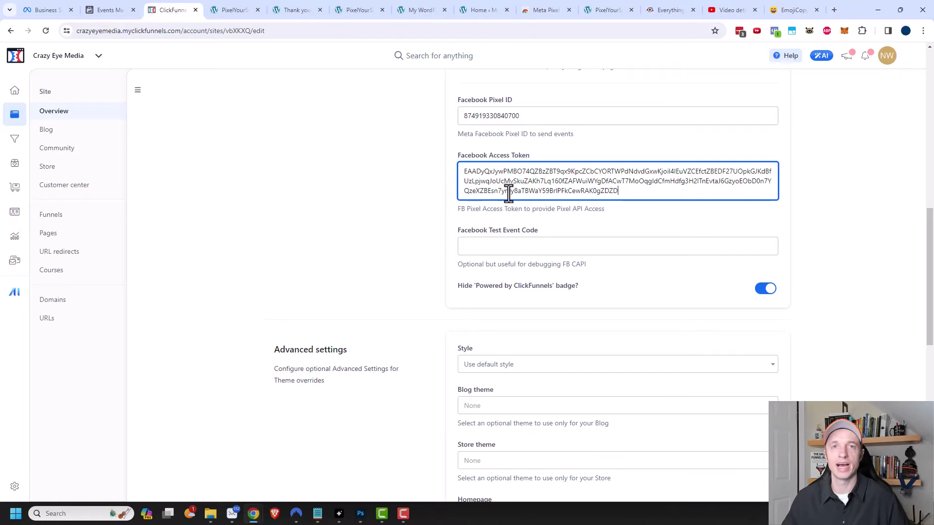
click(124, 1)
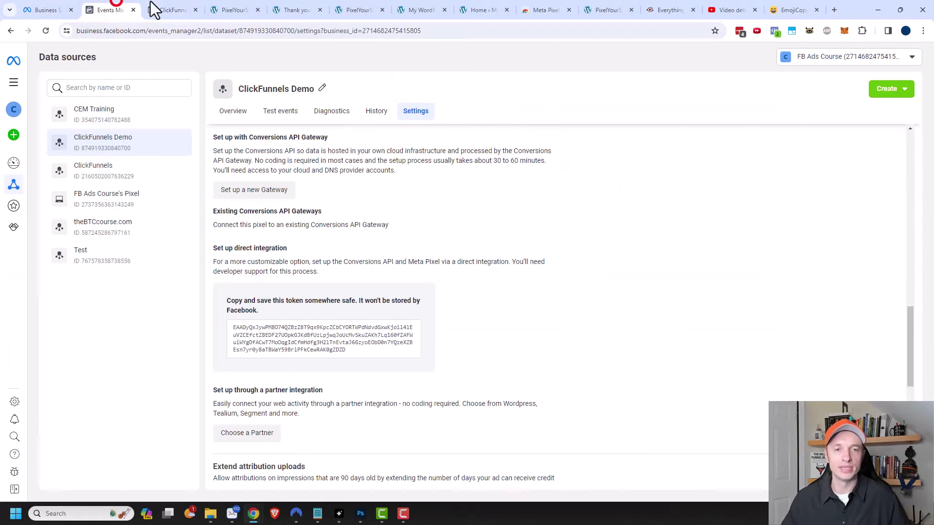
Copy test event code TEST82290 from the server events section of the Test events tab.
click(281, 115)
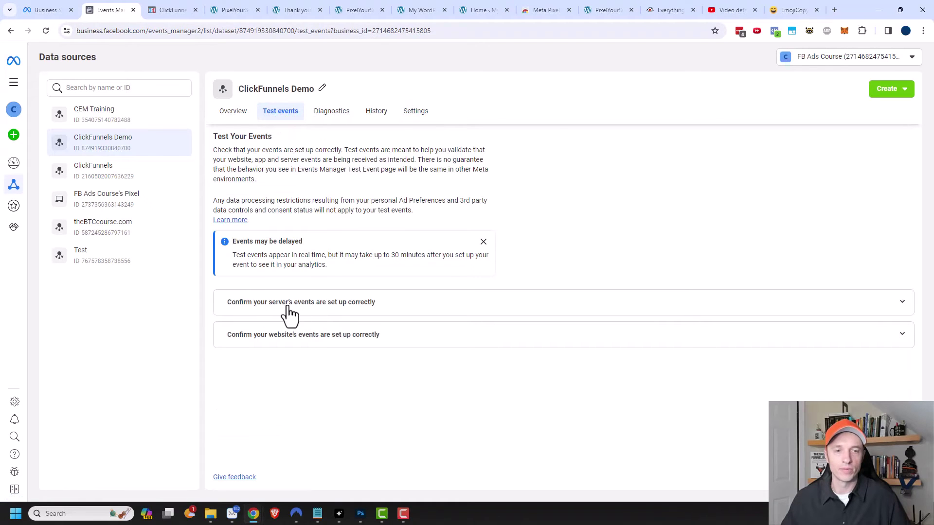
click(345, 302)
scroll(345, 312, down, 1)
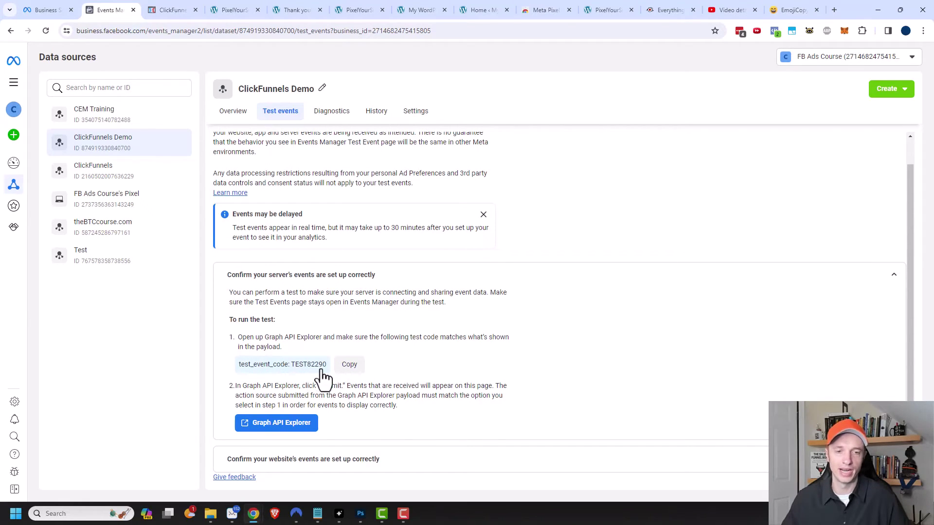
click(350, 368)
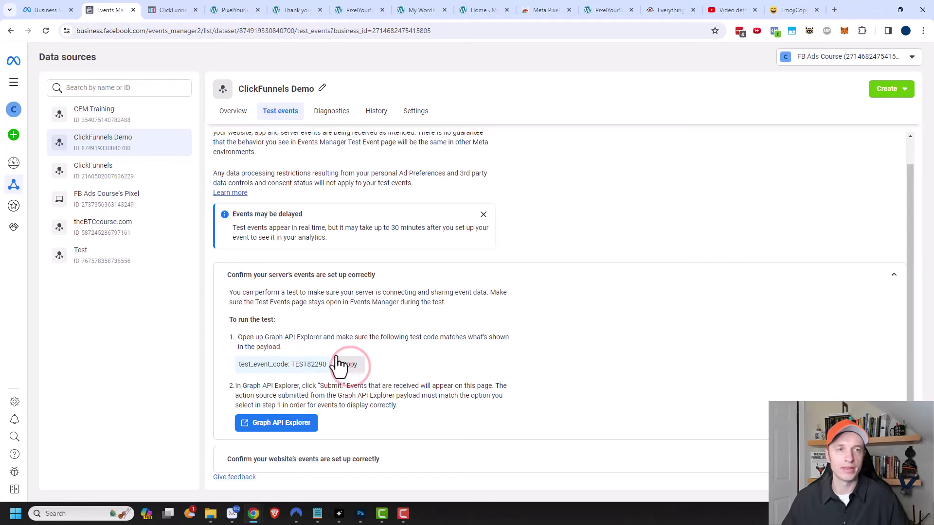
click(163, 9)
Paste TEST82290 into the Facebook Test Event Code field and click Update to save.
click(512, 245)
key(ctrl+v)
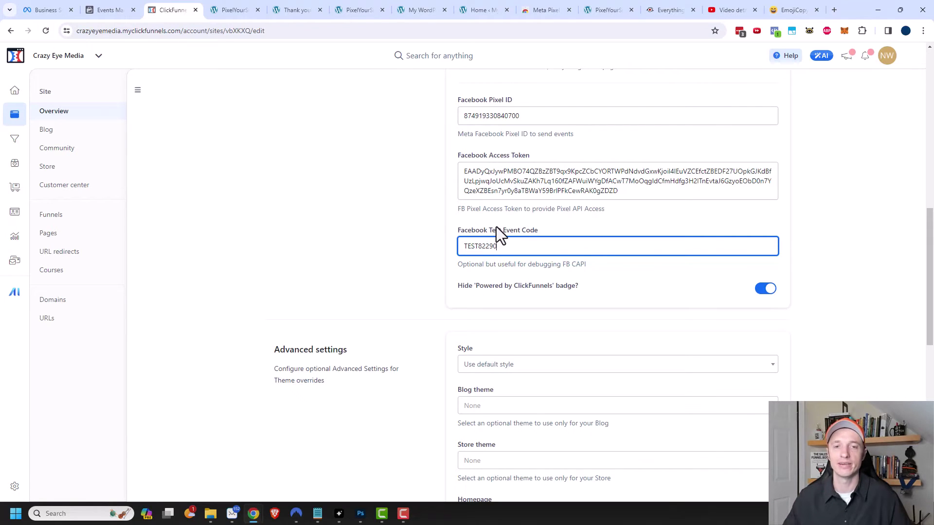
scroll(419, 254, down, 1)
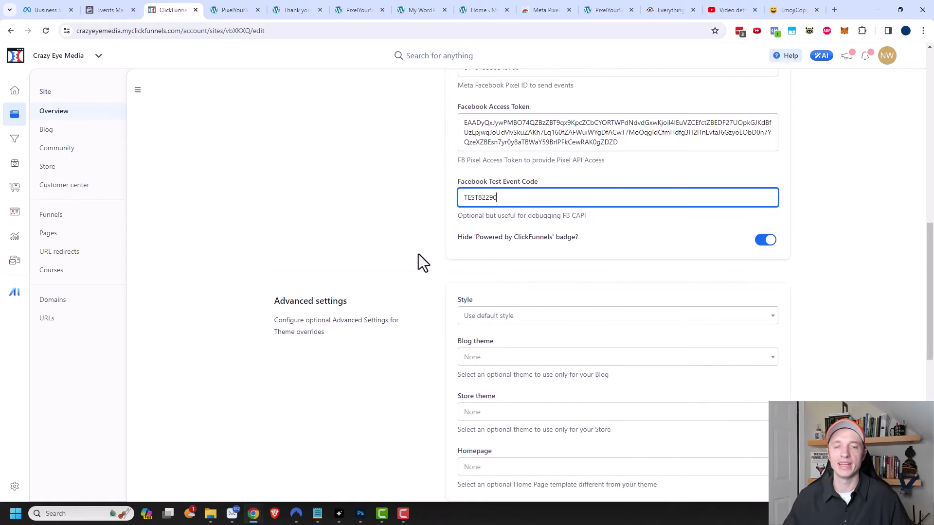
scroll(418, 254, down, 9)
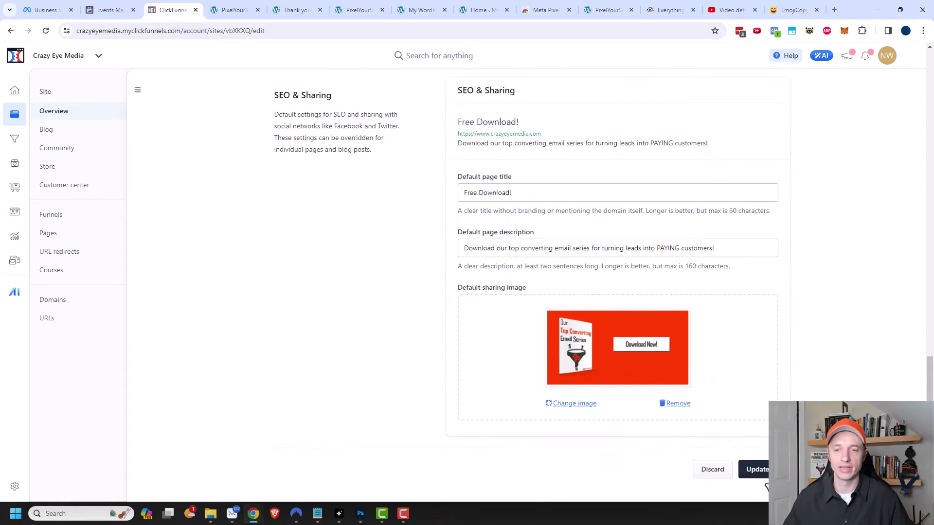
click(757, 470)
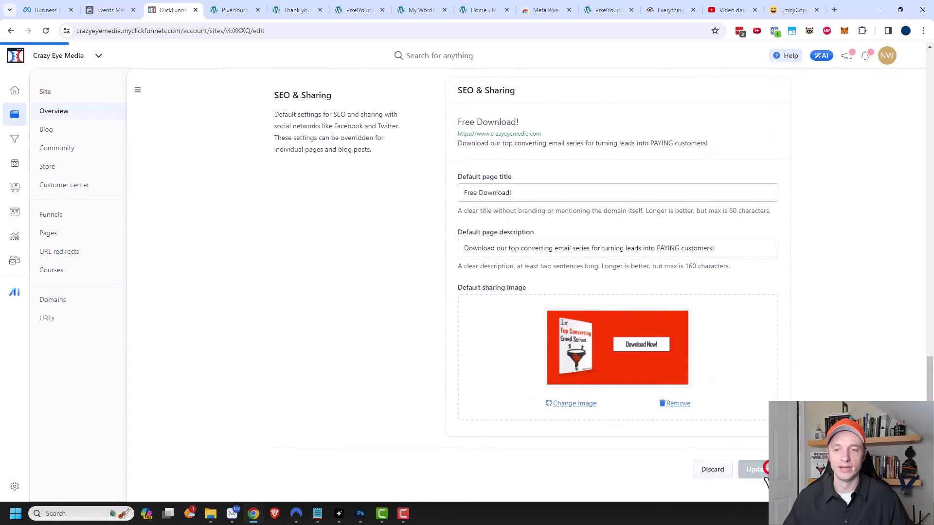
click(103, 10)
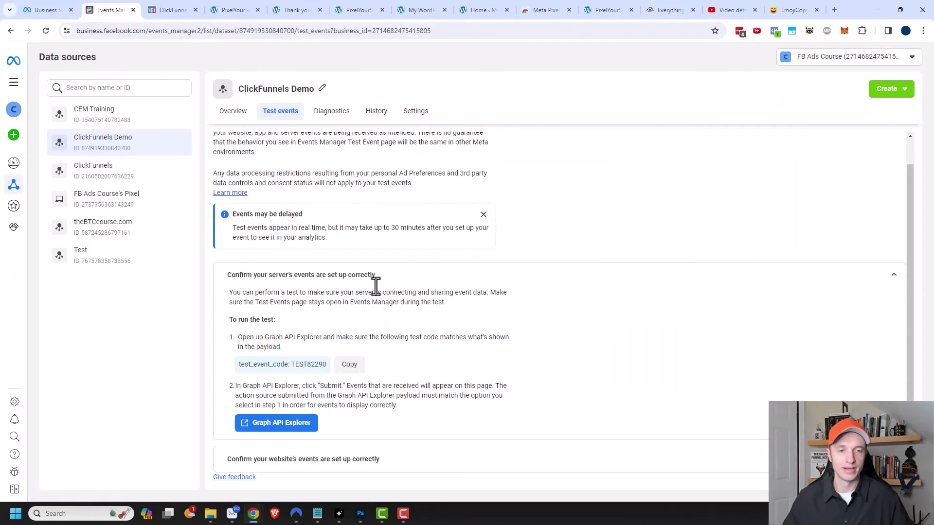
click(366, 462)
scroll(348, 397, down, 3)
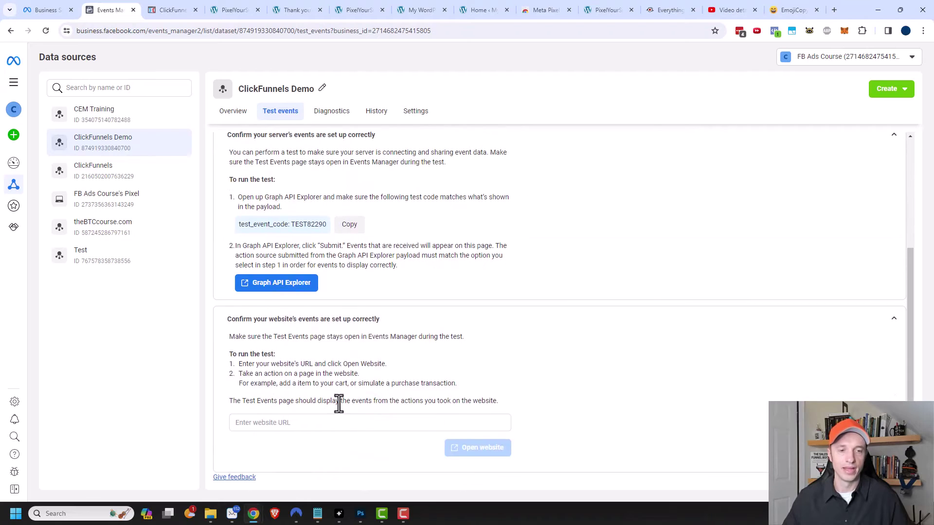
click(313, 423)
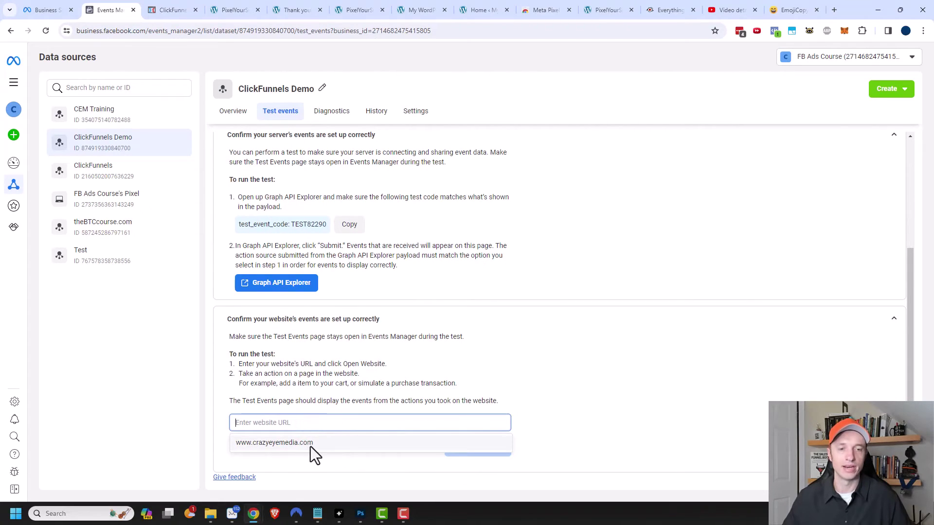
click(310, 444)
click(469, 448)
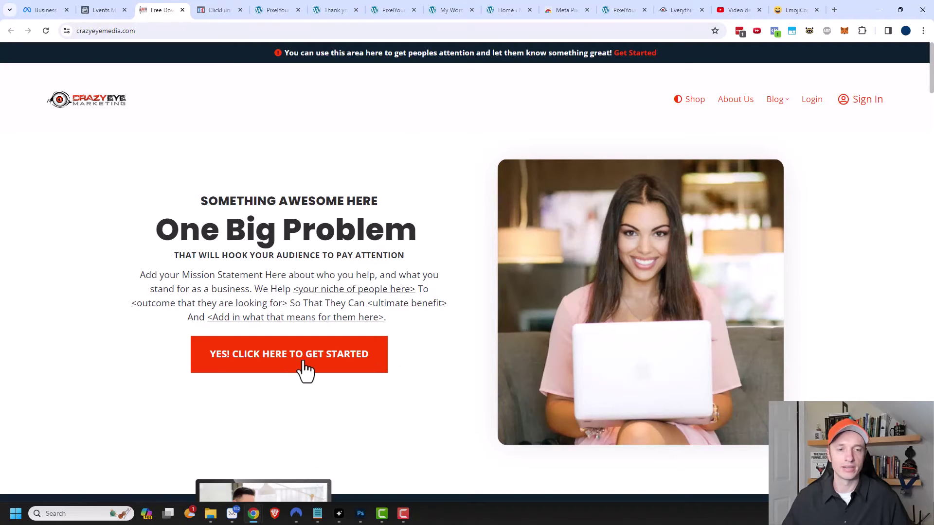
Dismiss the landing page's sign-up popup and open the sales funnel's checkout page.
click(304, 363)
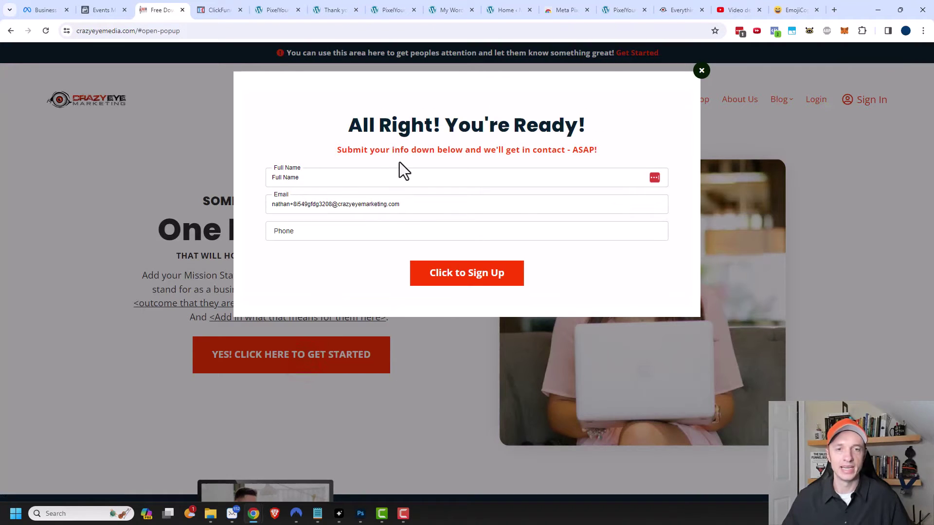
click(702, 71)
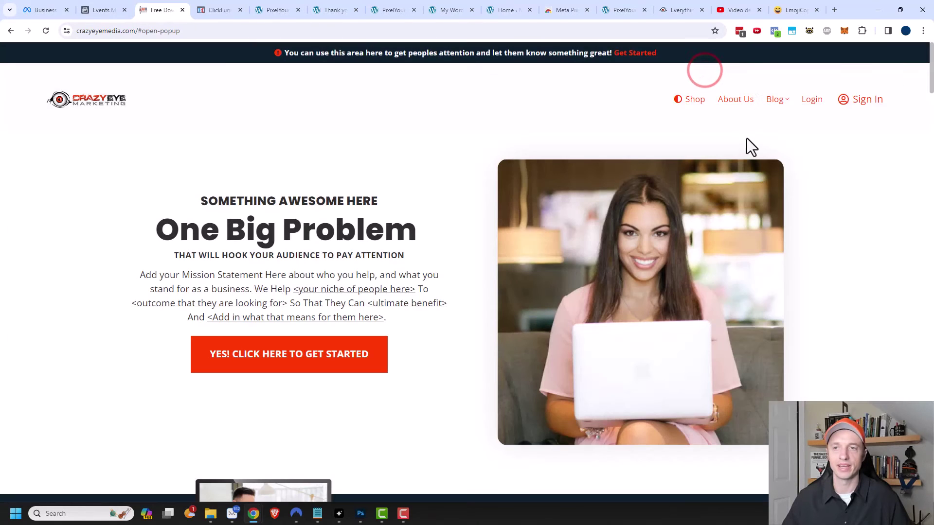
click(232, 10)
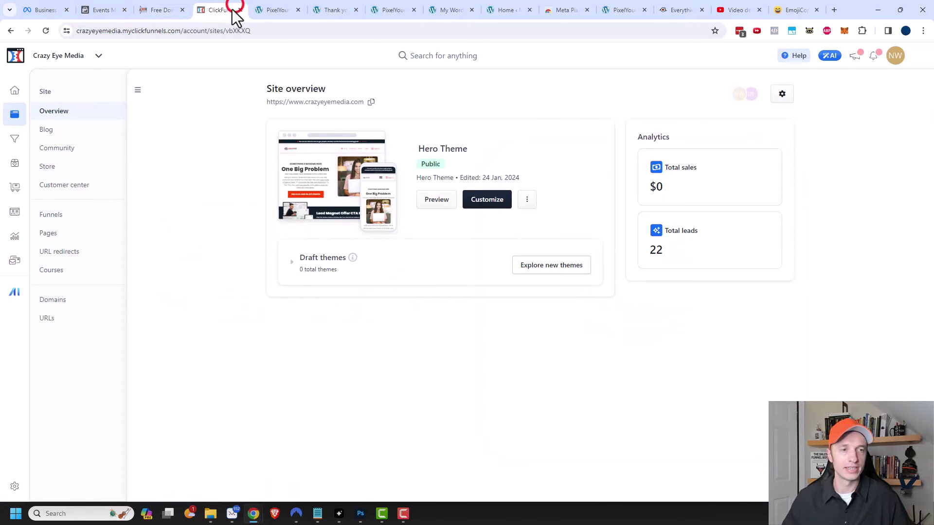
click(56, 216)
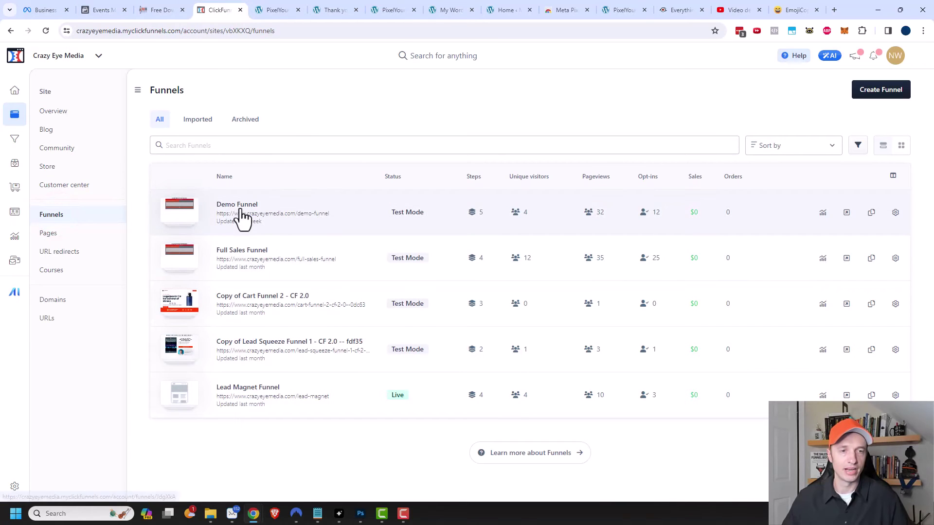
click(258, 259)
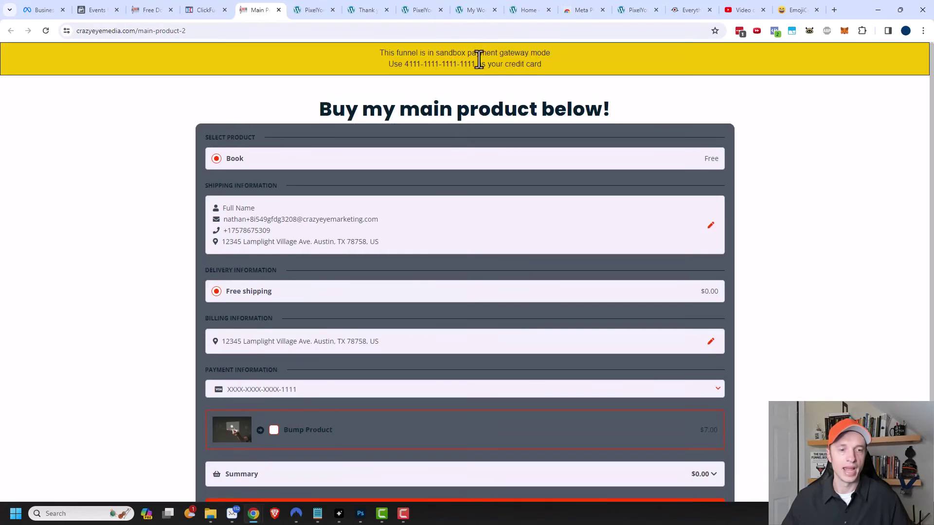
Order with the Bump Product, decline the one-time offer, and buy the downsell for $14.00 total.
scroll(244, 310, down, 3)
click(276, 351)
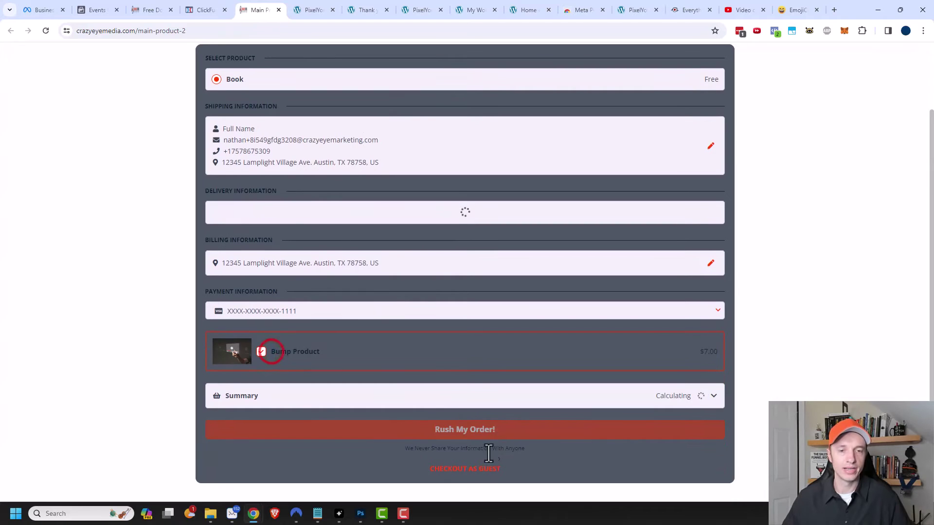
click(454, 427)
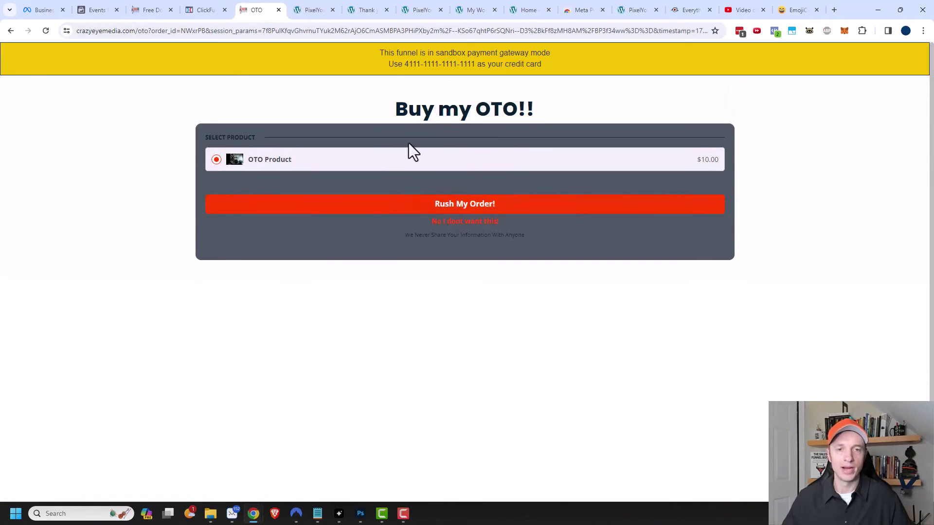
click(465, 222)
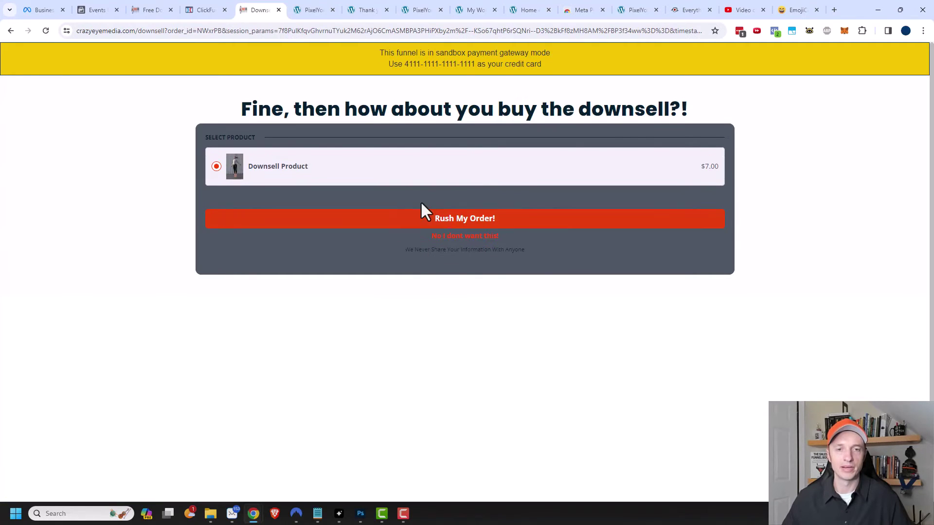
click(448, 222)
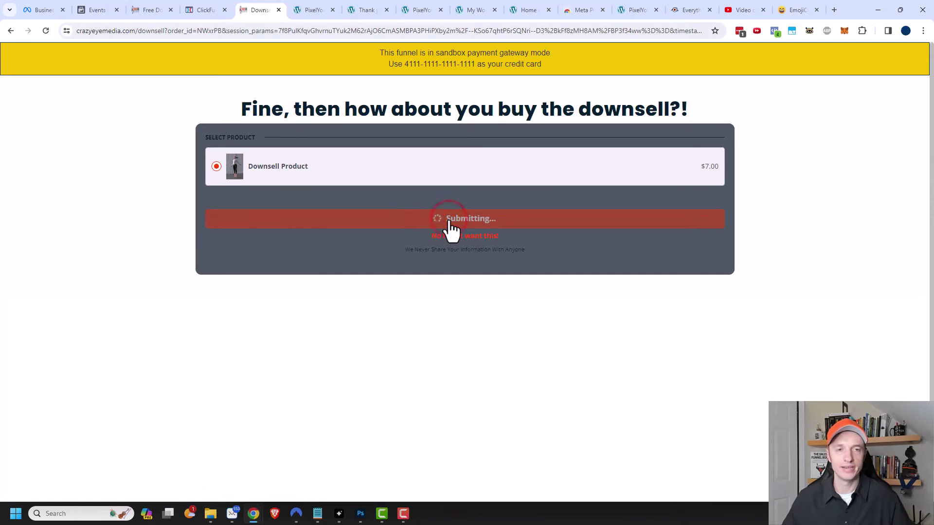
scroll(450, 227, down, 3)
scroll(452, 233, down, 1)
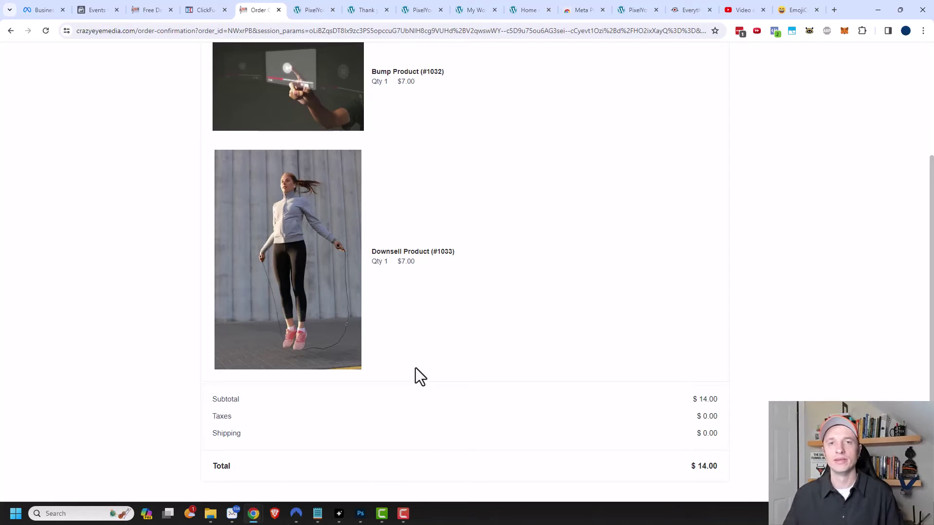
Review the ClickFunnels Demo test events list, with server Purchase and Lead events beside browser PageViews.
click(97, 7)
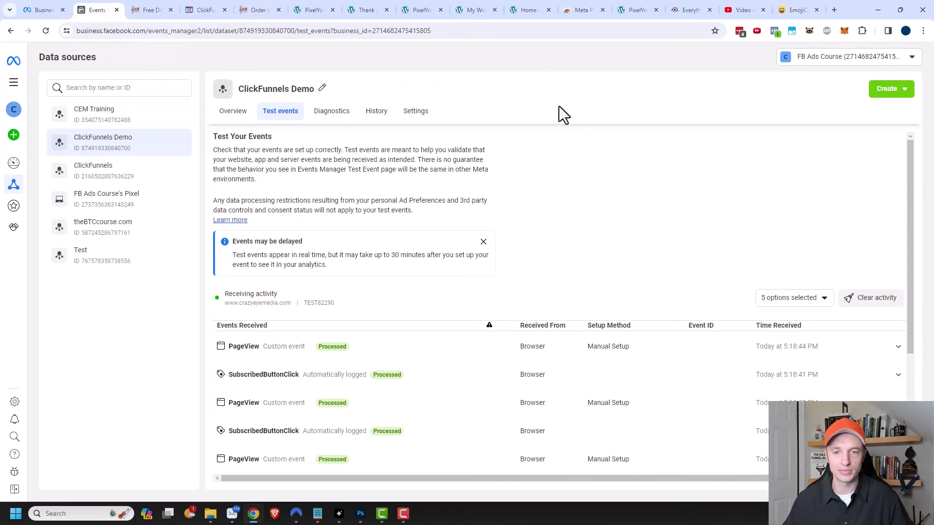
scroll(705, 245, down, 4)
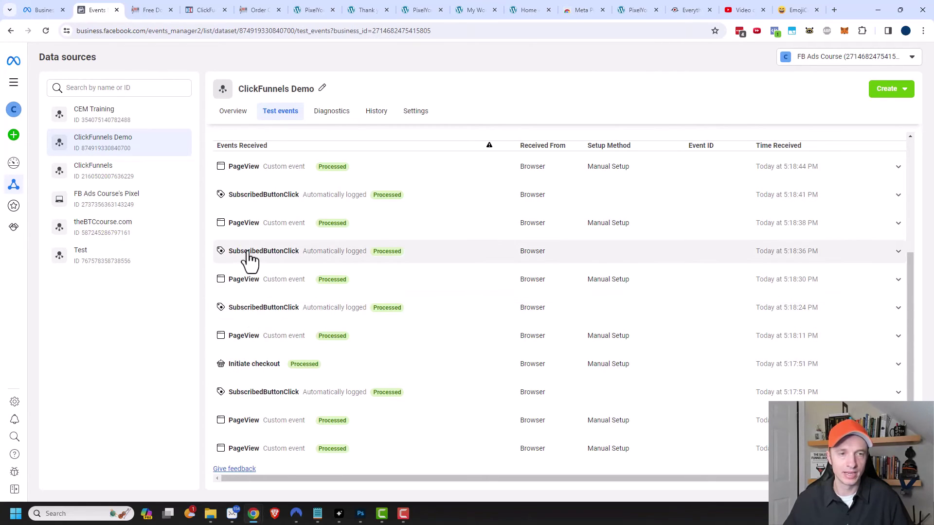
scroll(246, 265, up, 1)
scroll(341, 335, down, 1)
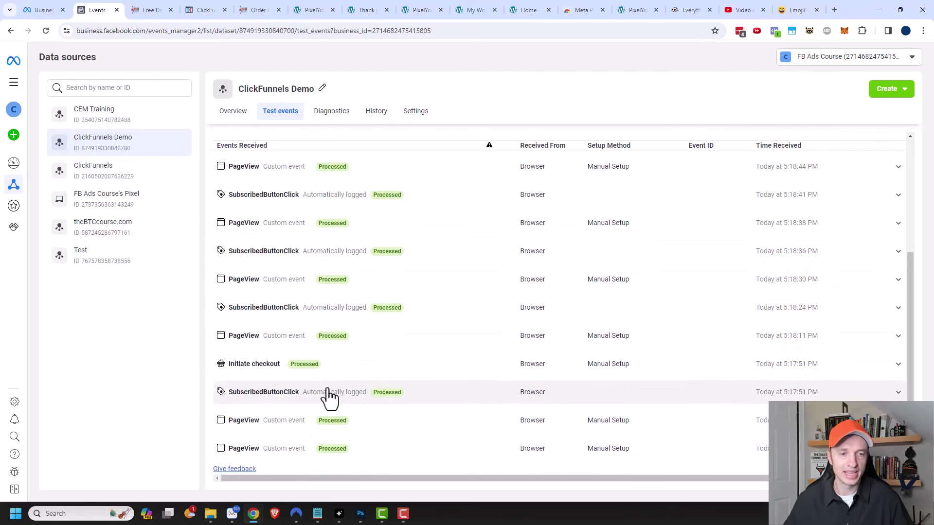
scroll(281, 372, up, 4)
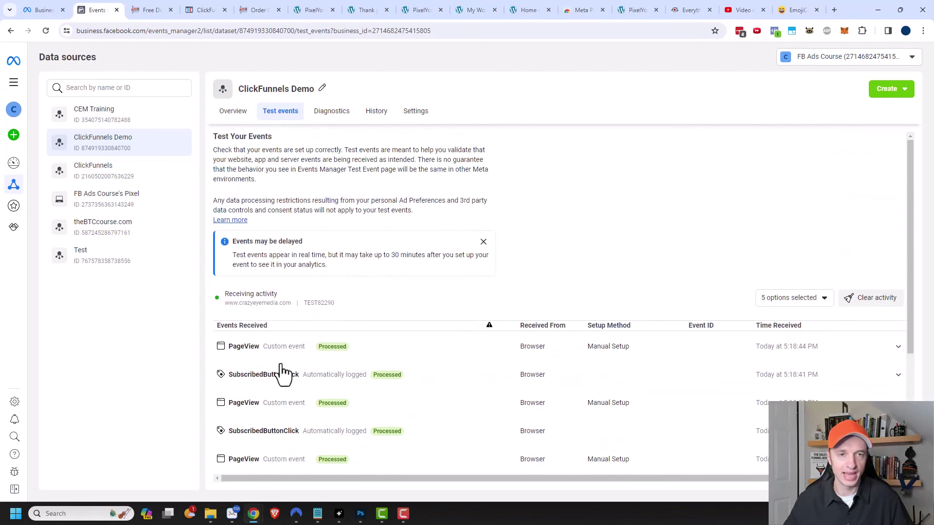
scroll(537, 351, down, 1)
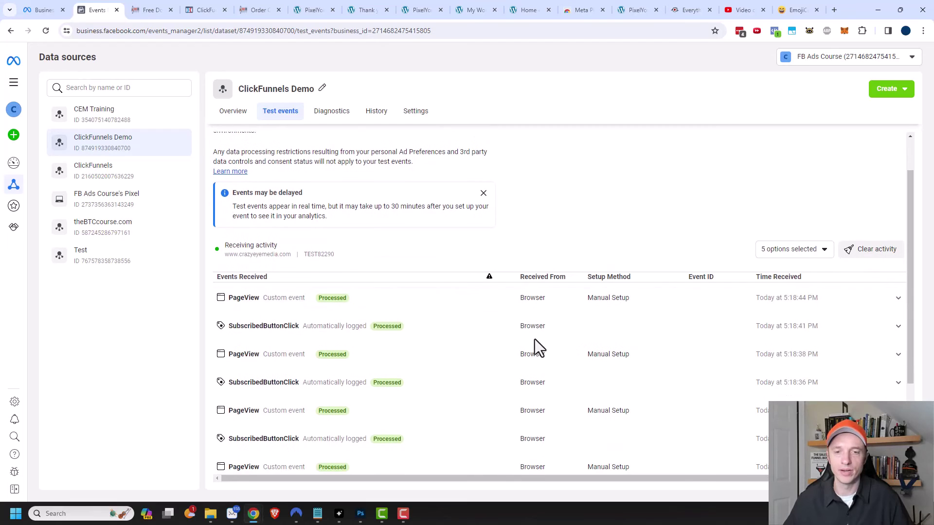
scroll(536, 340, down, 1)
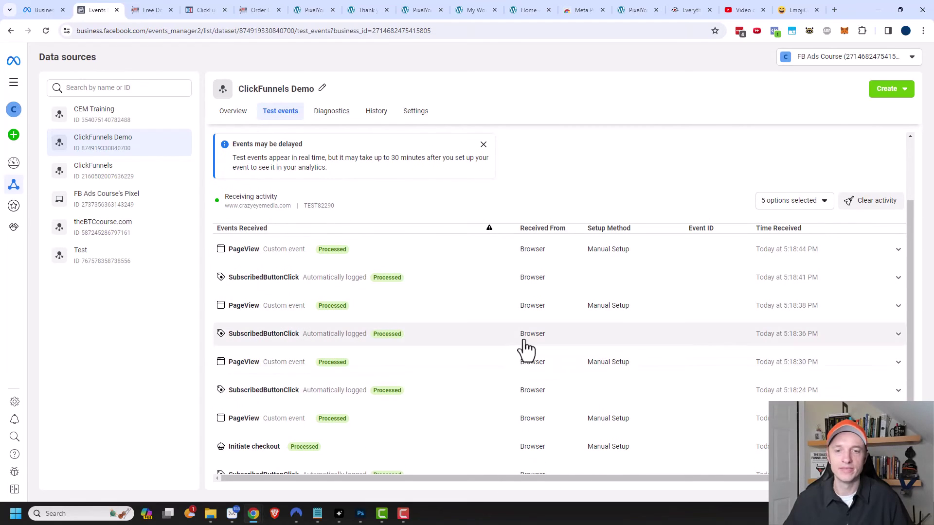
scroll(528, 369, down, 2)
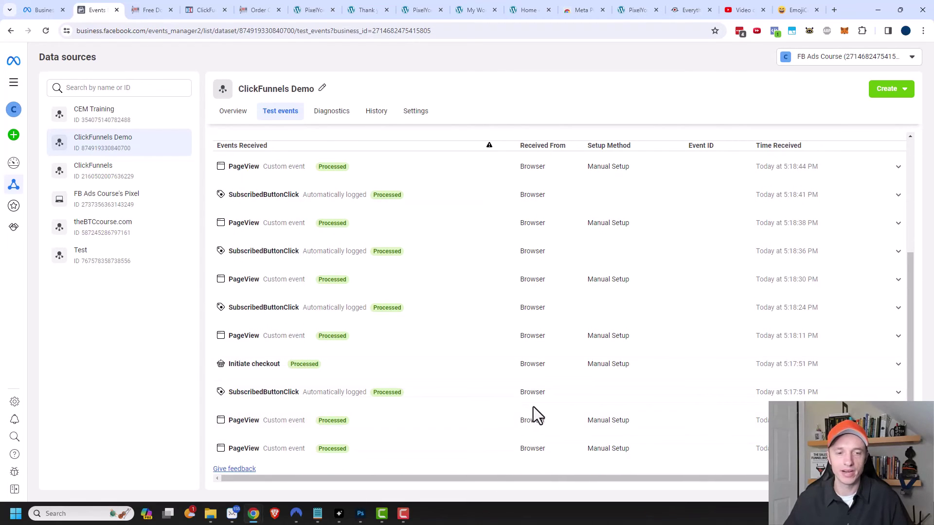
scroll(532, 418, up, 3)
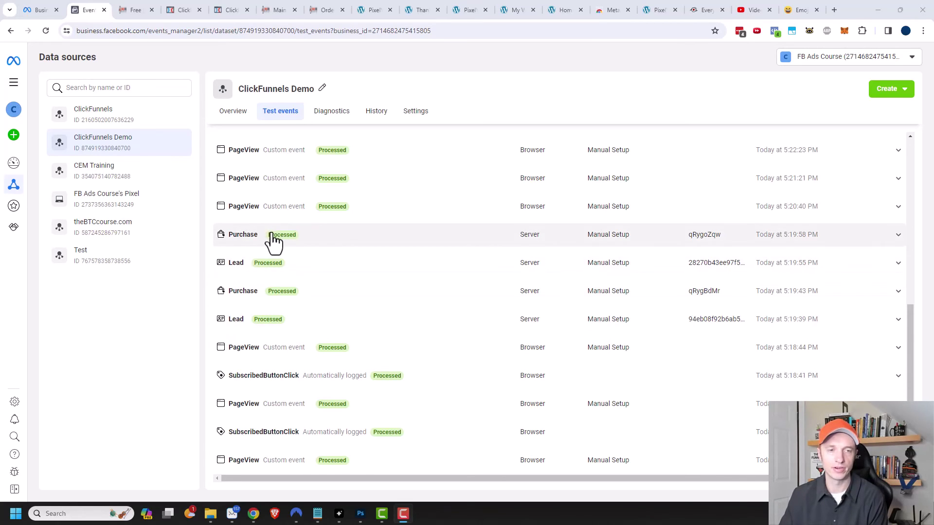
Expand the 5:19:58 PM server Purchase event to check value 7, currency usd and customer data keys.
click(245, 262)
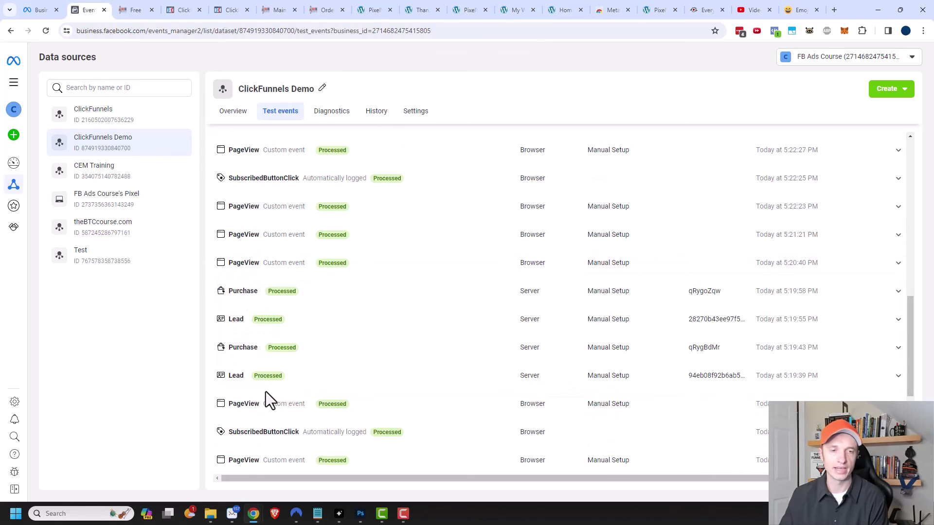
click(243, 292)
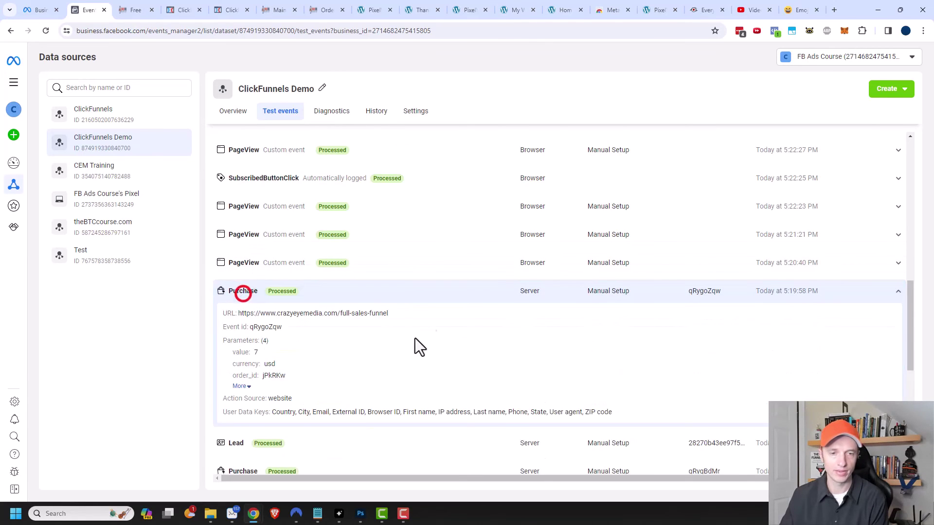
scroll(409, 358, down, 1)
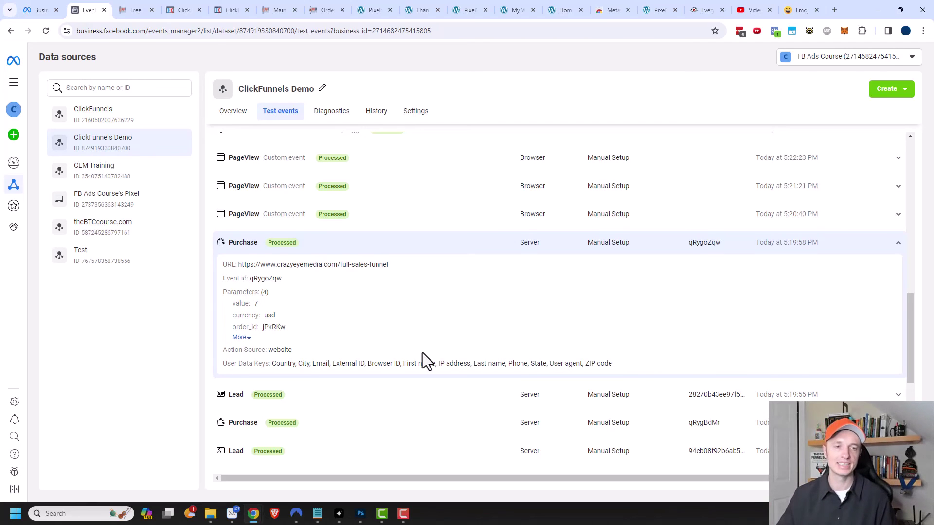
scroll(512, 308, down, 1)
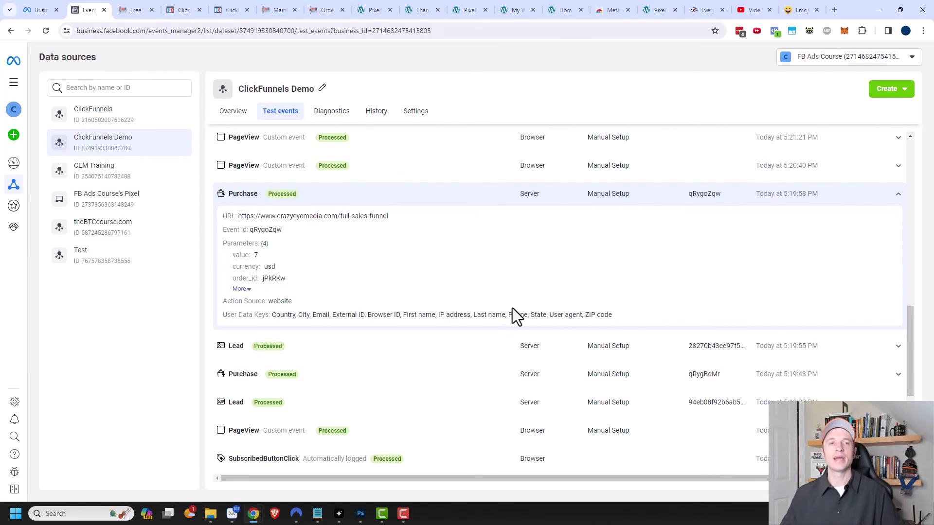
Open the ClickFunnels site's settings from its Overview page.
click(186, 10)
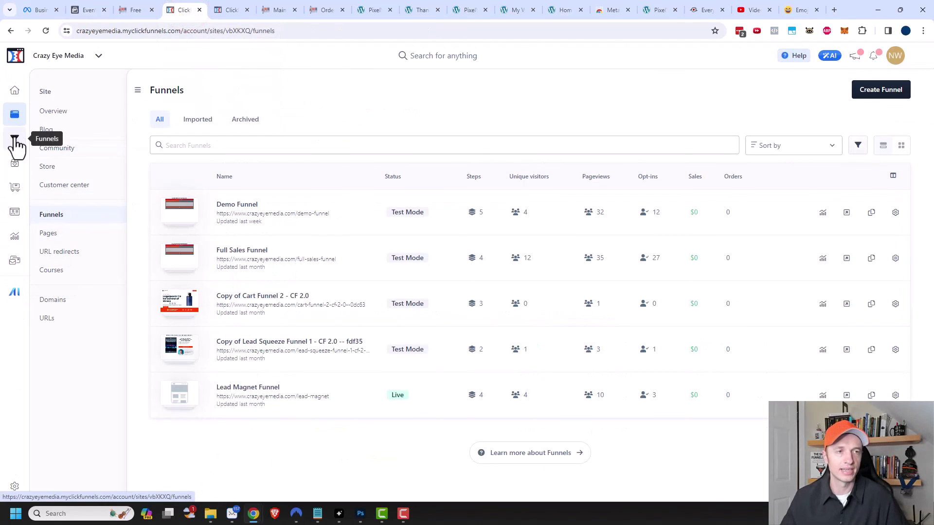
click(53, 111)
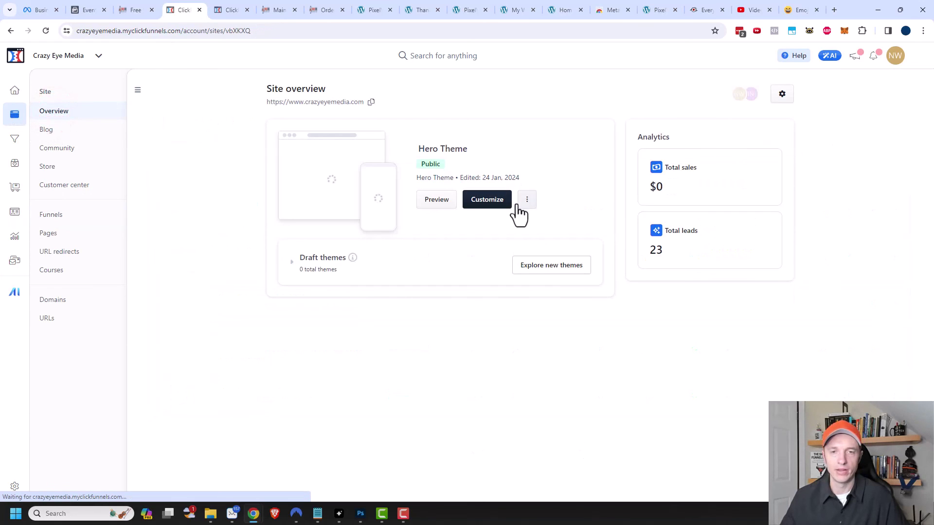
click(527, 201)
click(500, 247)
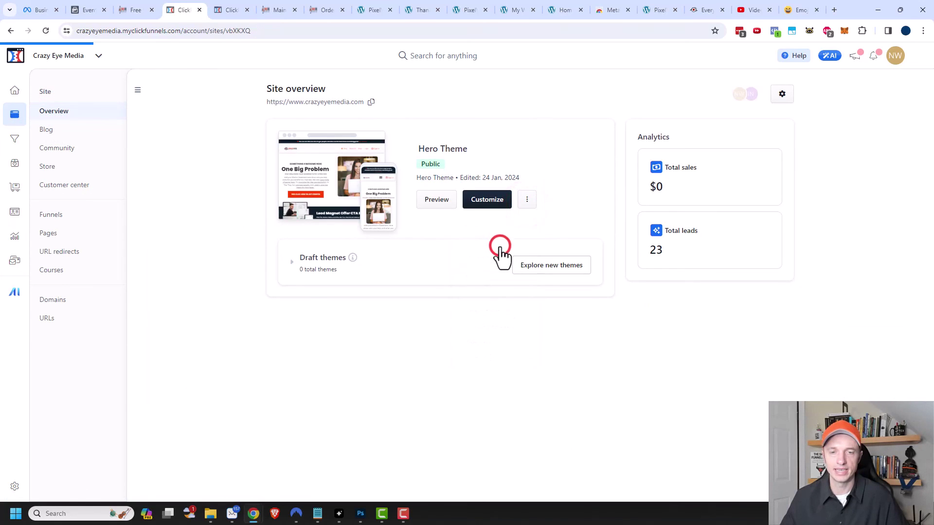
Clear the Facebook Test Event Code field and save the updated site settings.
scroll(378, 315, down, 7)
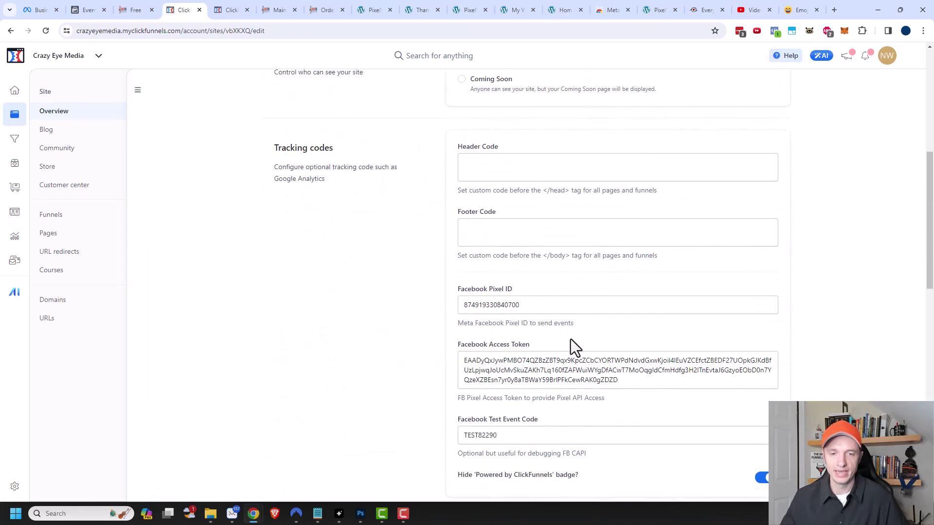
scroll(570, 354, down, 2)
click(528, 344)
key(ctrl+a)
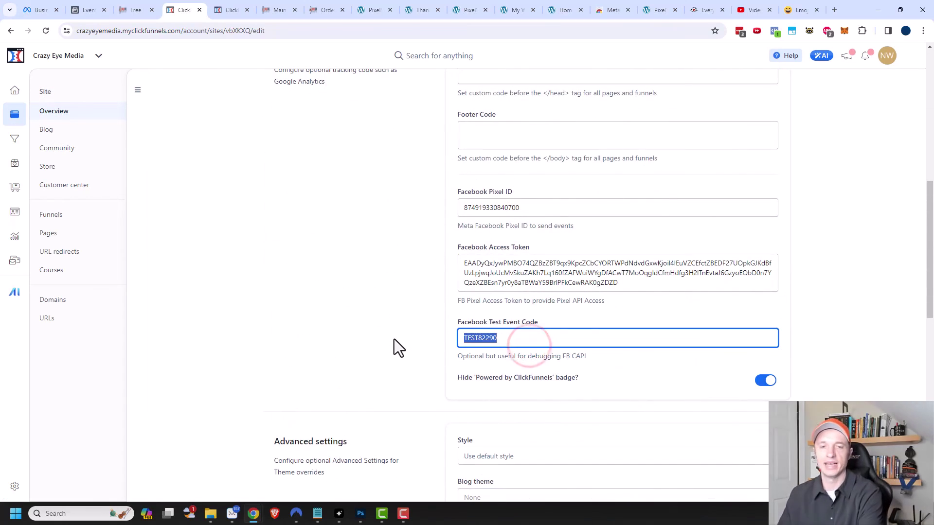
key(BackSpace)
click(432, 316)
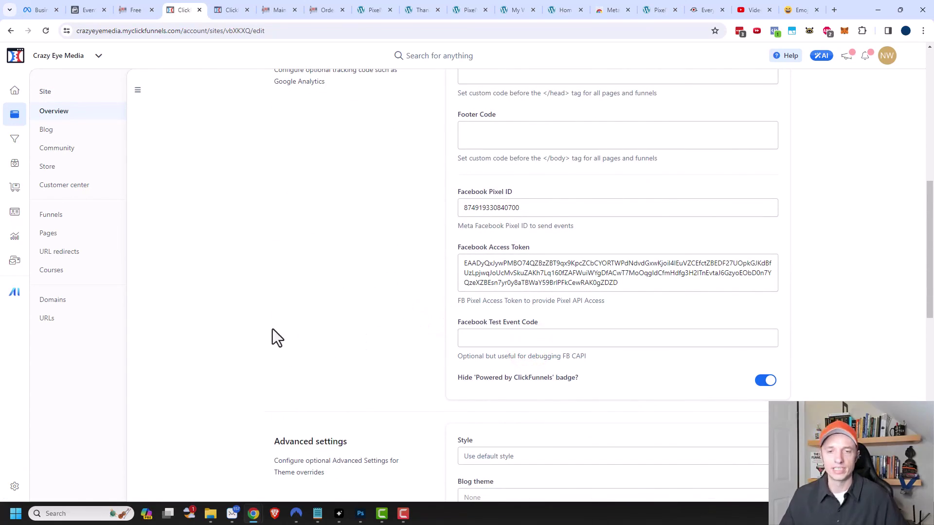
scroll(280, 319, down, 10)
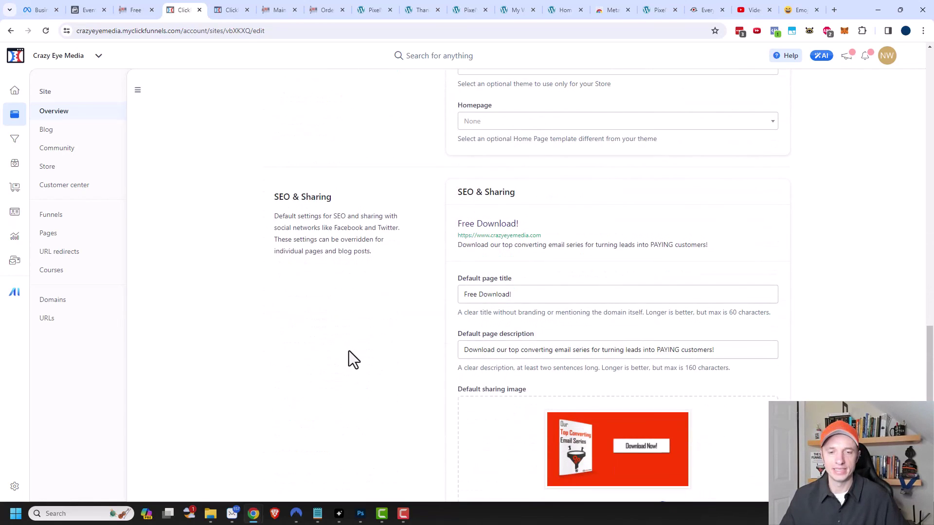
scroll(349, 351, down, 2)
click(762, 473)
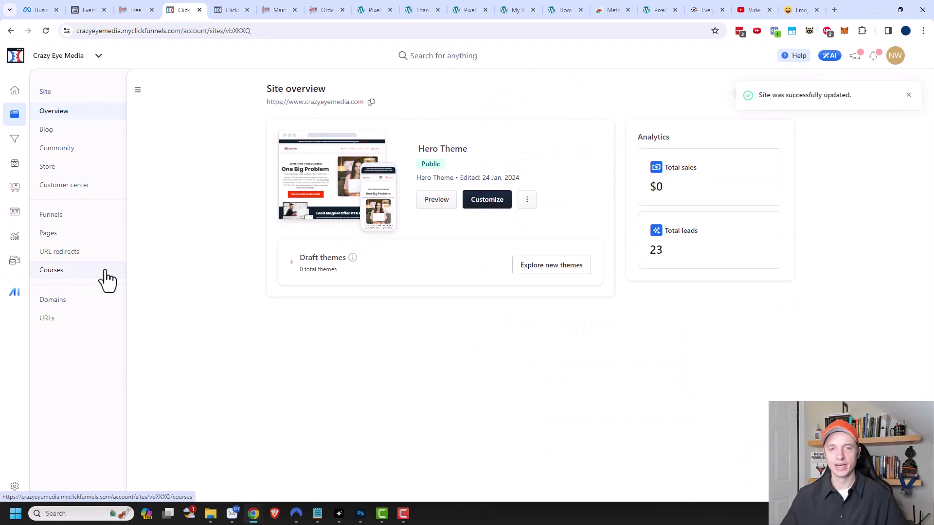